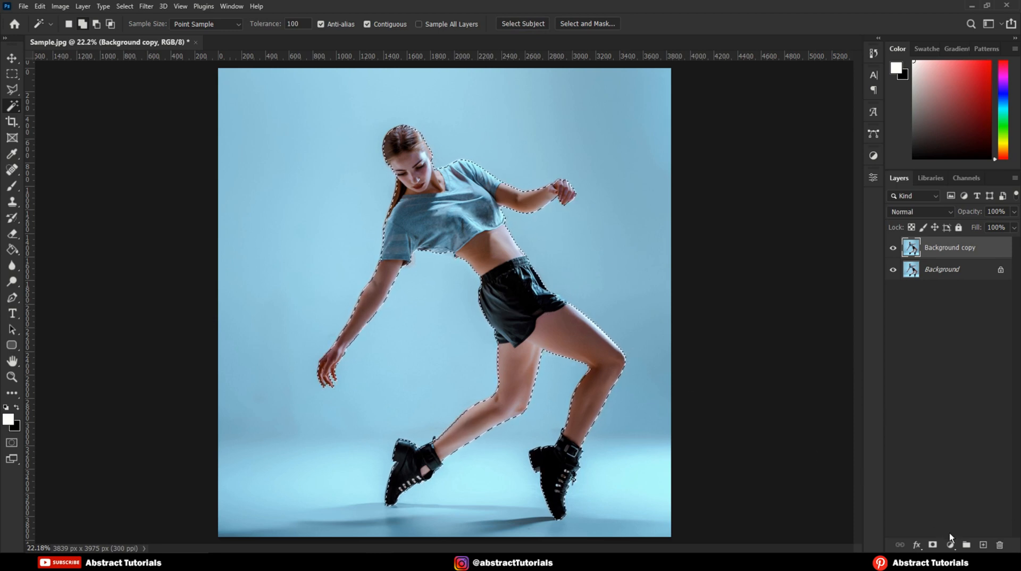
Step: Add a layer mask from the dancer selection to the Background copy layer and make the Background layer visible
{"action": "left_click", "coordinate": [933, 545]}
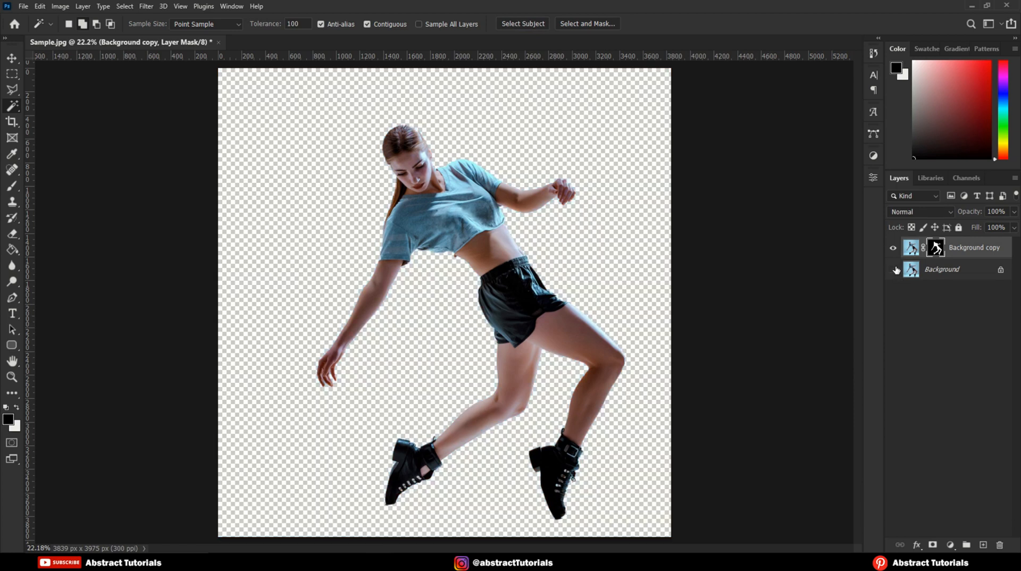
{"action": "left_click", "coordinate": [895, 270]}
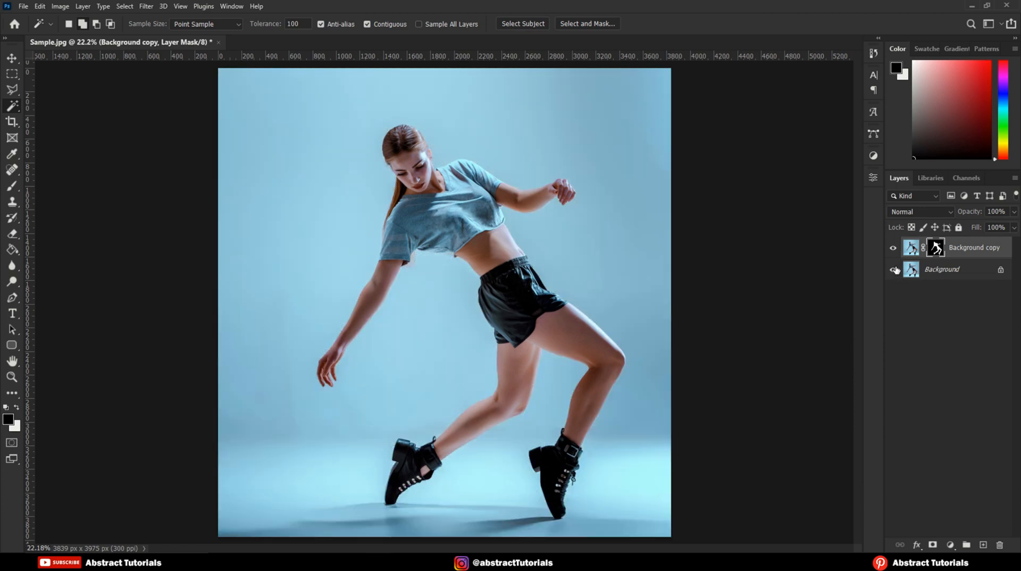
Step: Add a solid color fill layer in black (000000) directly above the Background layer
{"action": "left_click", "coordinate": [945, 271]}
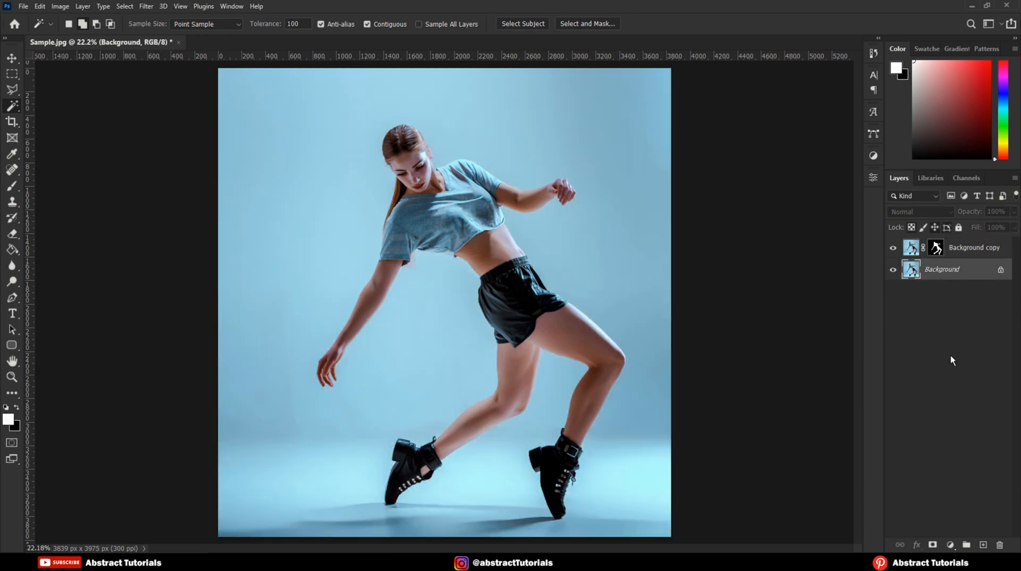
{"action": "left_click", "coordinate": [951, 545]}
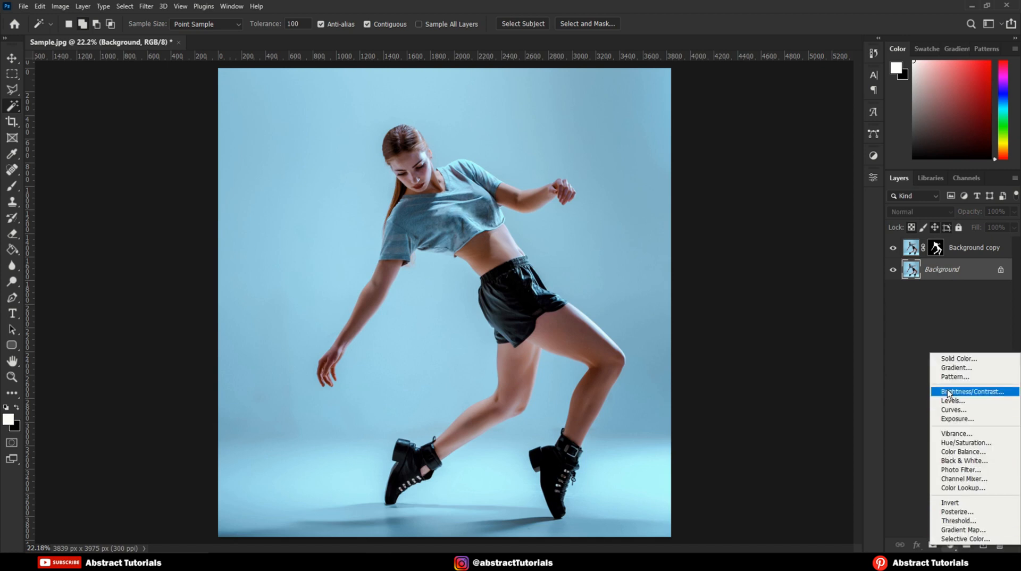
{"action": "left_click", "coordinate": [959, 361]}
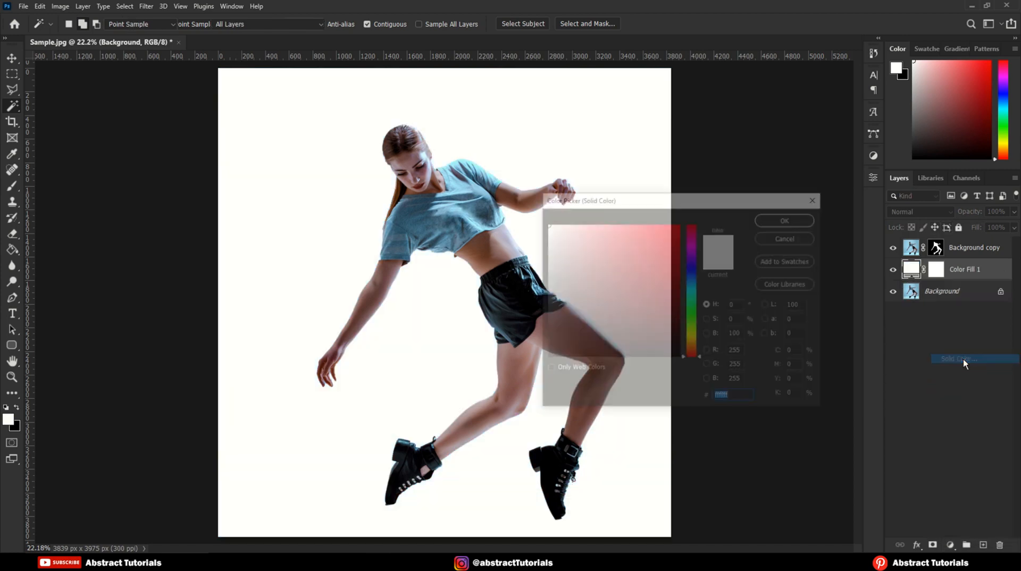
{"action": "left_click_drag", "start_coordinate": [543, 343], "coordinate": [532, 366]}
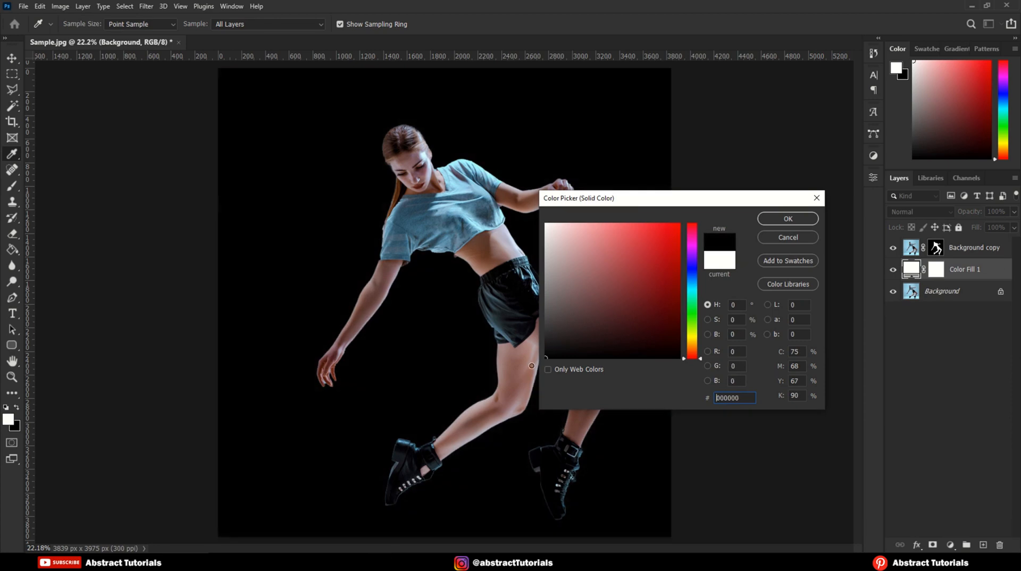
{"action": "left_click", "coordinate": [786, 219]}
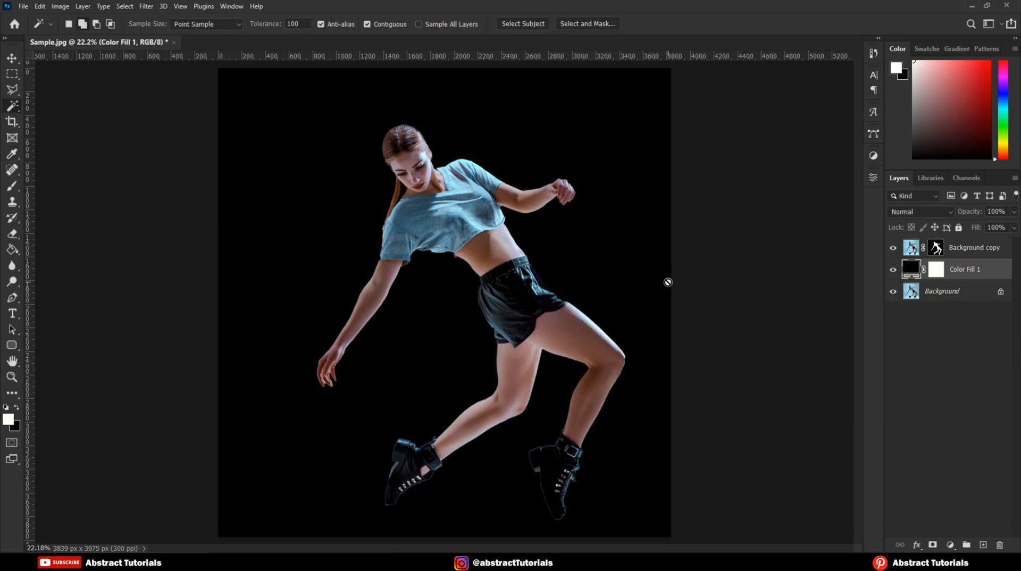
Step: Duplicate the masked Background copy layer within the same document, keeping the suggested name
{"action": "left_click", "coordinate": [965, 256]}
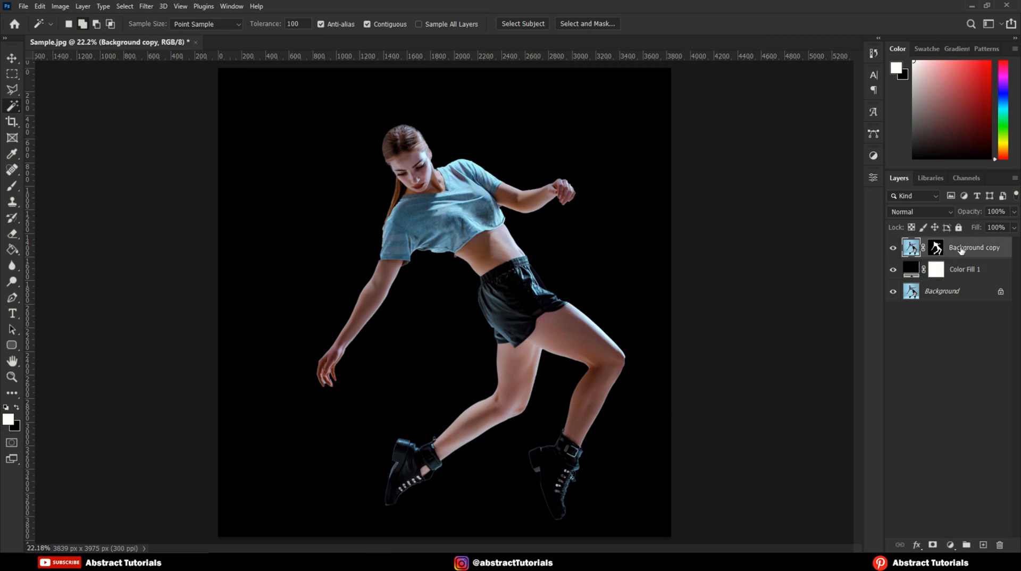
{"action": "right_click", "coordinate": [961, 250]}
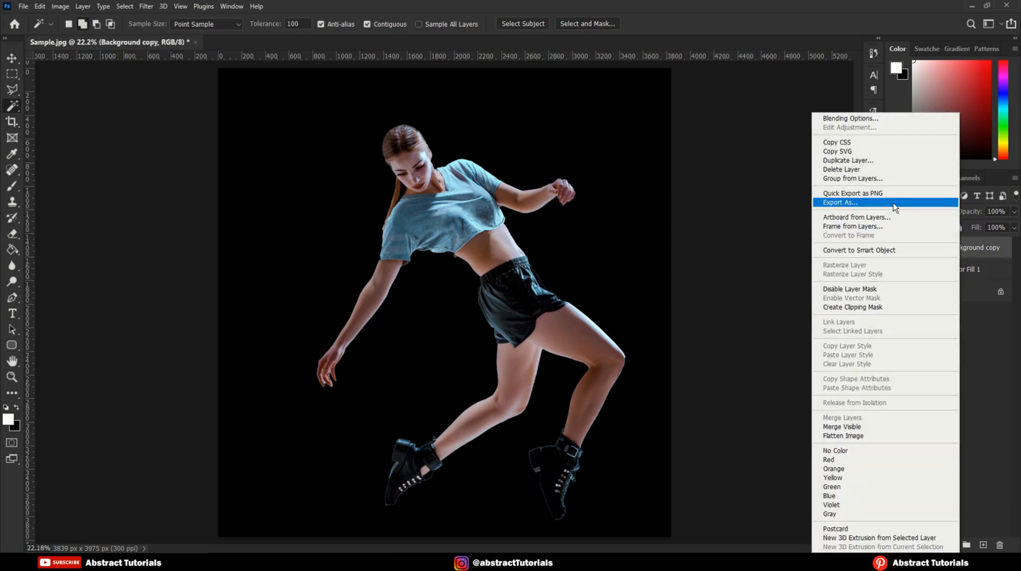
{"action": "left_click", "coordinate": [842, 161]}
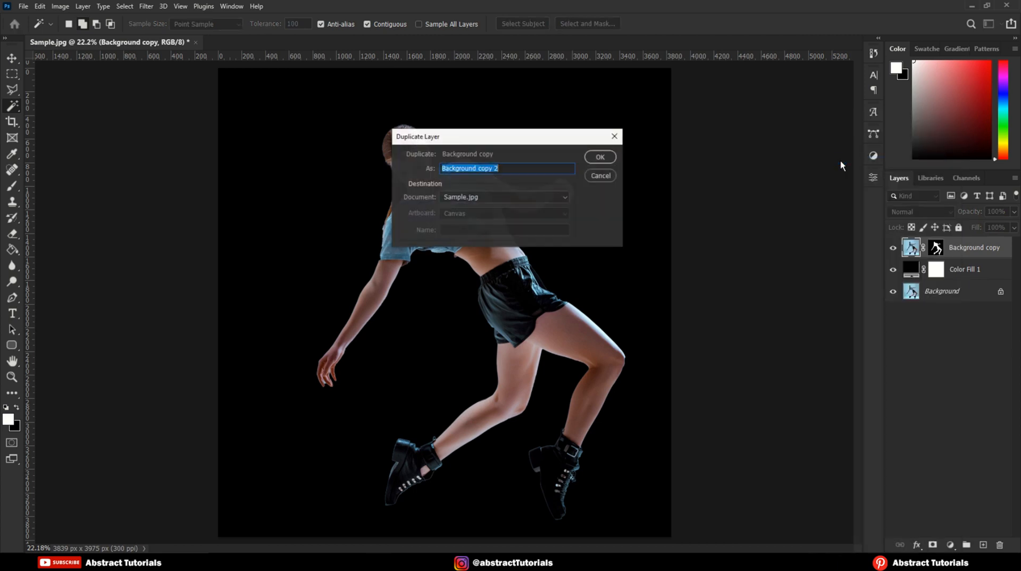
{"action": "left_click", "coordinate": [601, 159]}
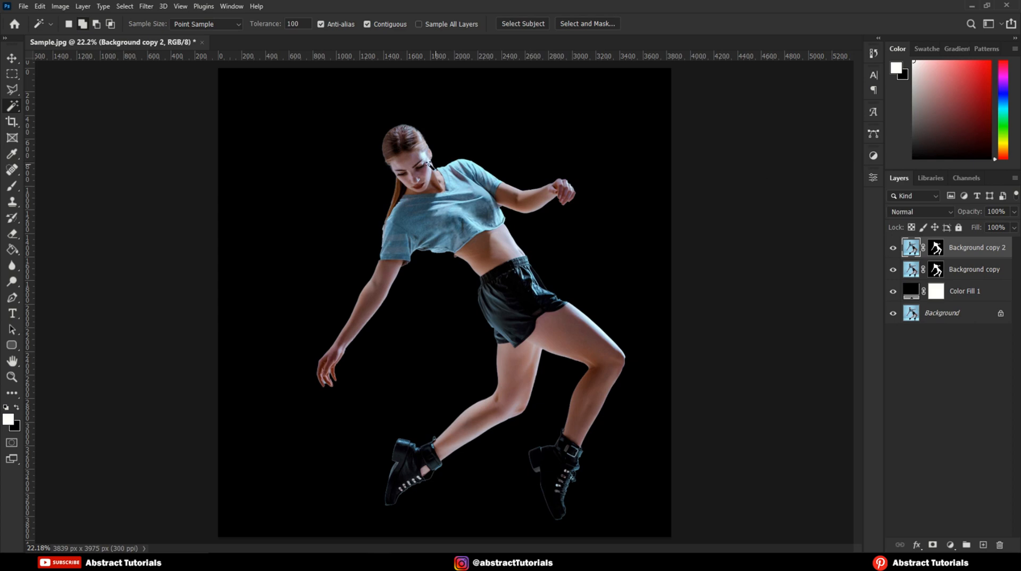
Step: Apply a Black & White adjustment with the Default preset to the Background copy 2 layer
{"action": "left_click", "coordinate": [66, 6]}
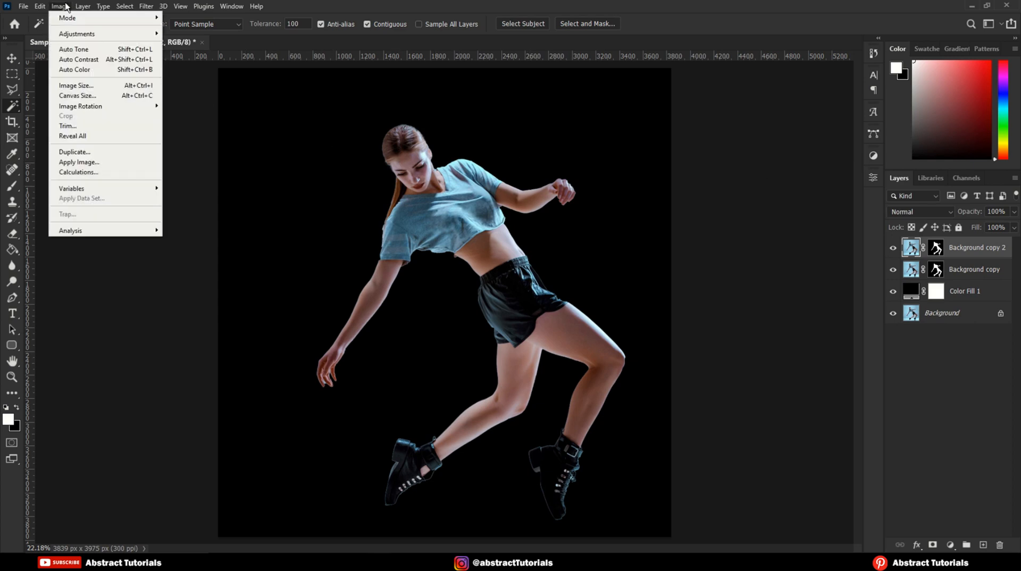
{"action": "mouse_move", "coordinate": [75, 34]}
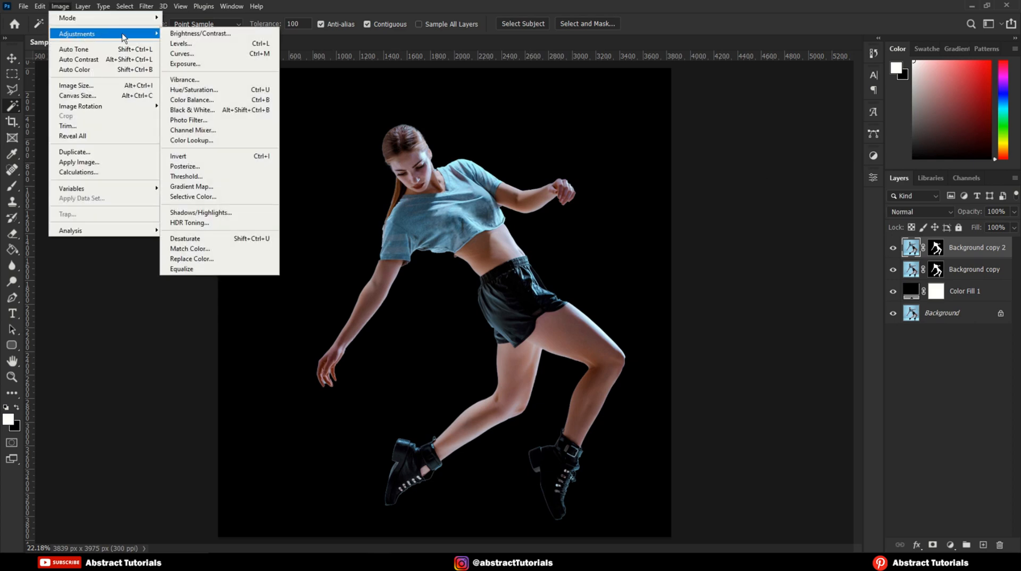
{"action": "left_click", "coordinate": [197, 112]}
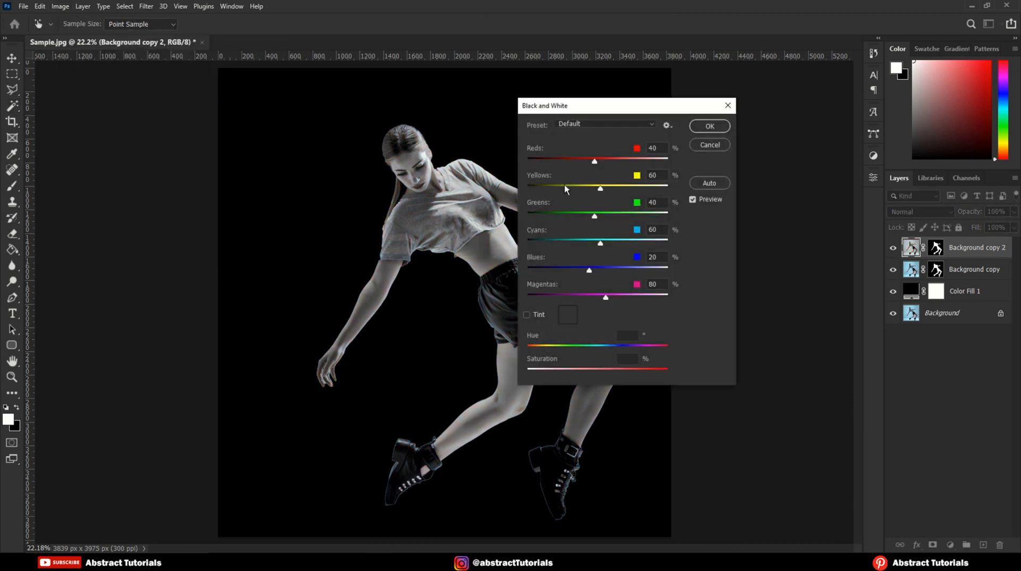
{"action": "left_click", "coordinate": [710, 127]}
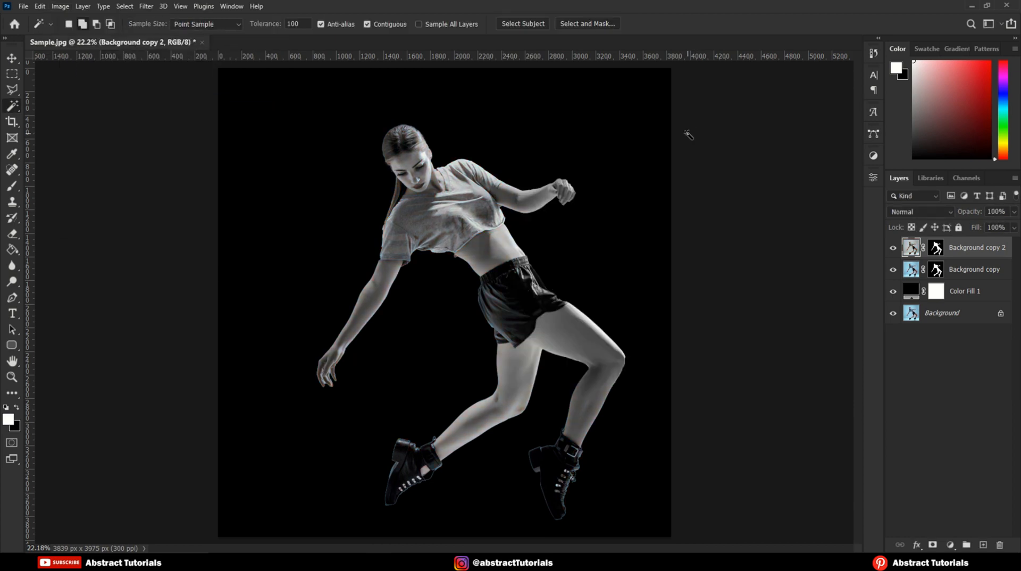
Step: Duplicate the black-and-white Background copy 2 layer and set the duplicate's blend mode to Difference
{"action": "right_click", "coordinate": [952, 252]}
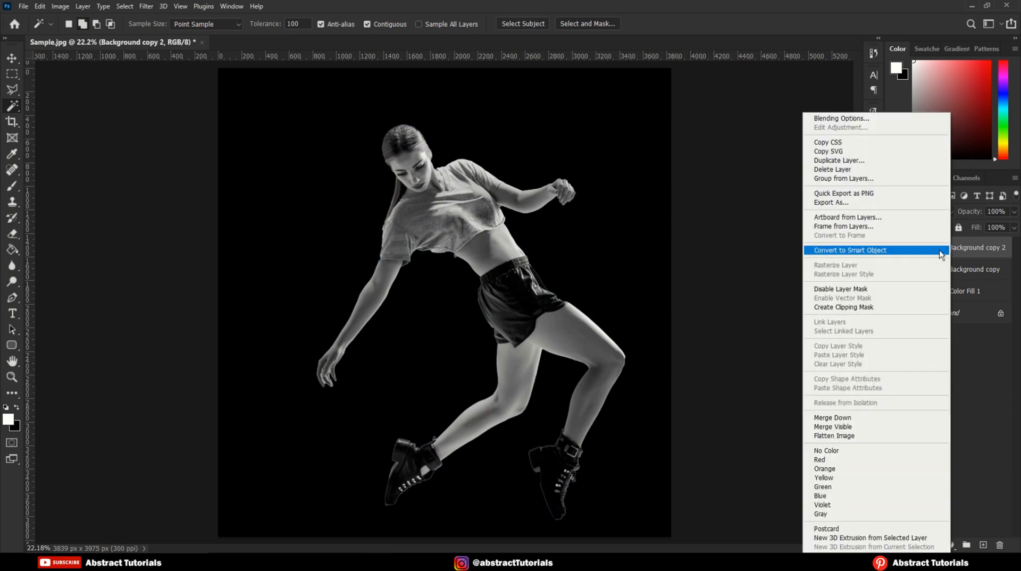
{"action": "left_click", "coordinate": [834, 161]}
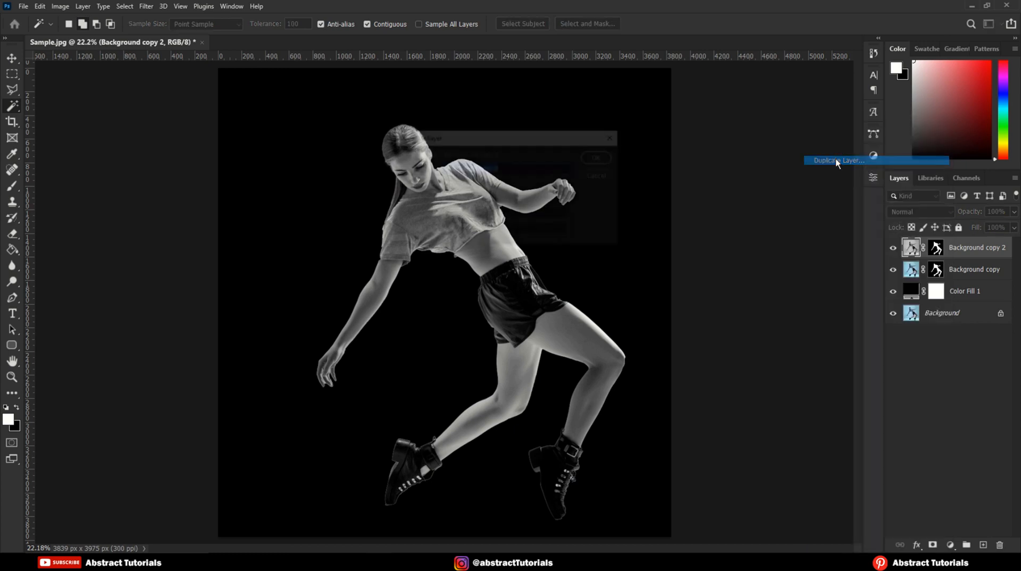
{"action": "left_click", "coordinate": [601, 157]}
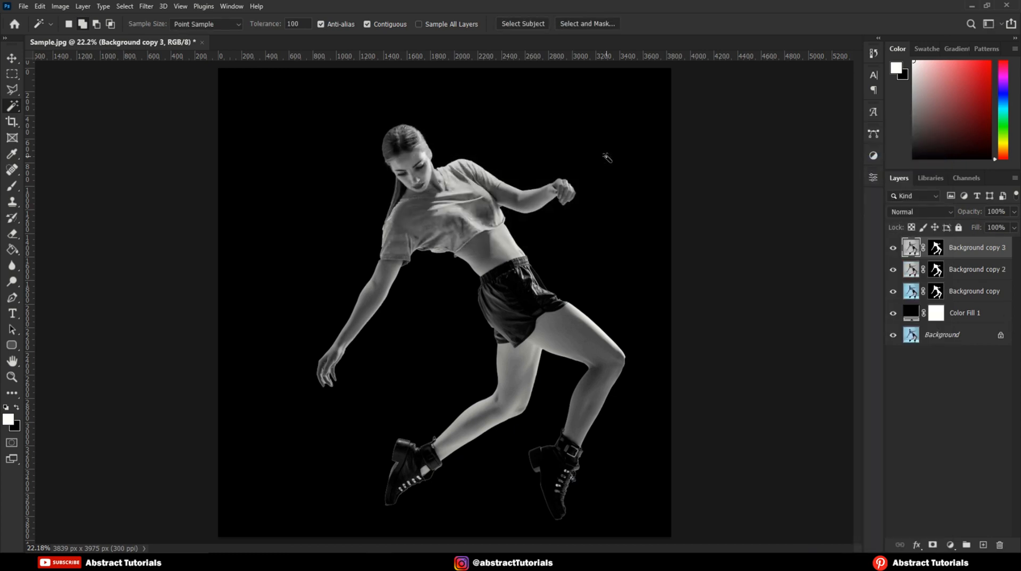
{"action": "left_click", "coordinate": [914, 212]}
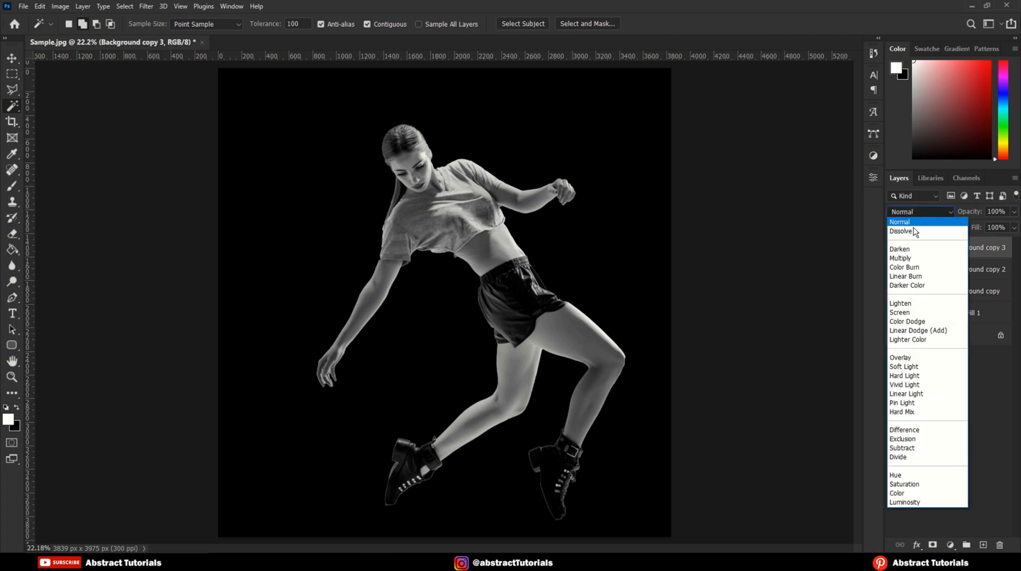
{"action": "left_click", "coordinate": [906, 431]}
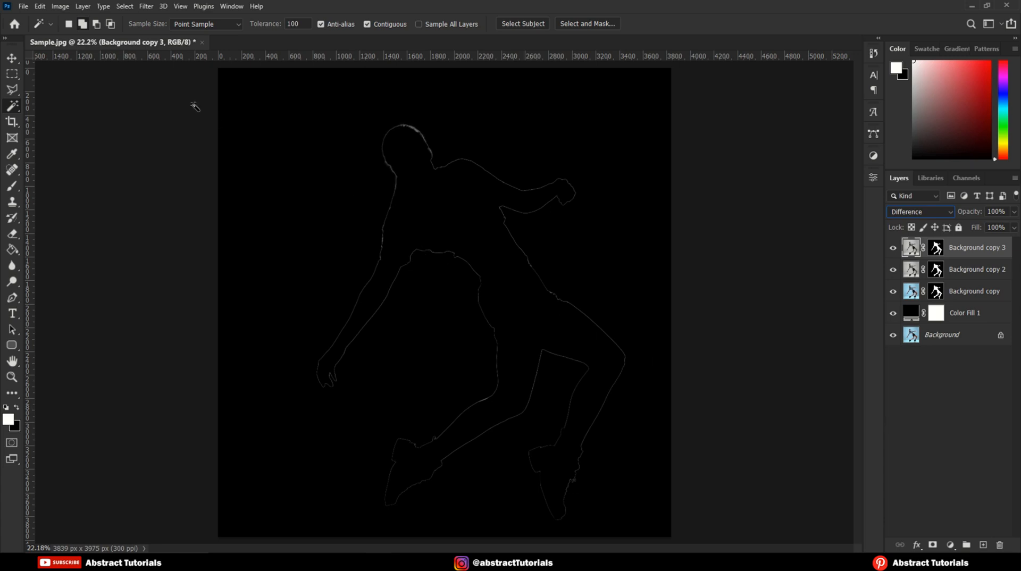
Step: Invert the colors of the Background copy 3 layer
{"action": "left_click", "coordinate": [68, 9]}
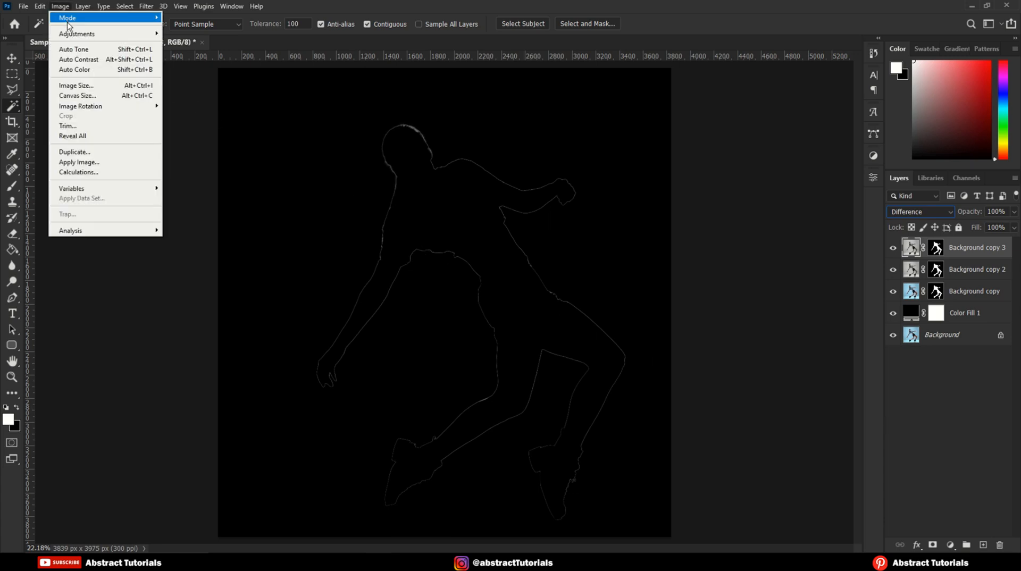
{"action": "mouse_move", "coordinate": [73, 38]}
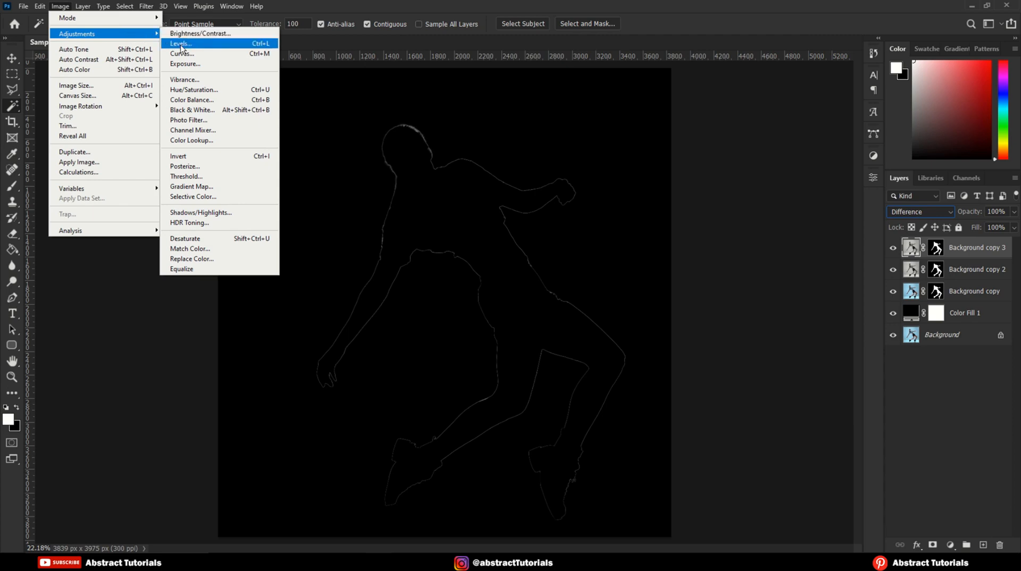
{"action": "left_click", "coordinate": [185, 160]}
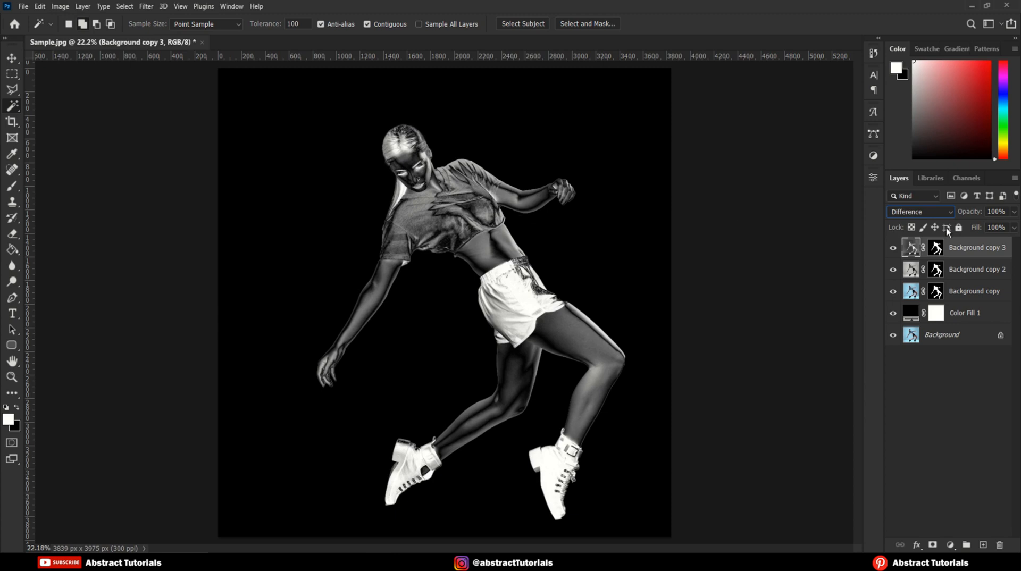
Step: Merge the Background copy 3 and Background copy 2 layers into one layer
{"action": "left_click", "coordinate": [961, 275], "text": "shift"}
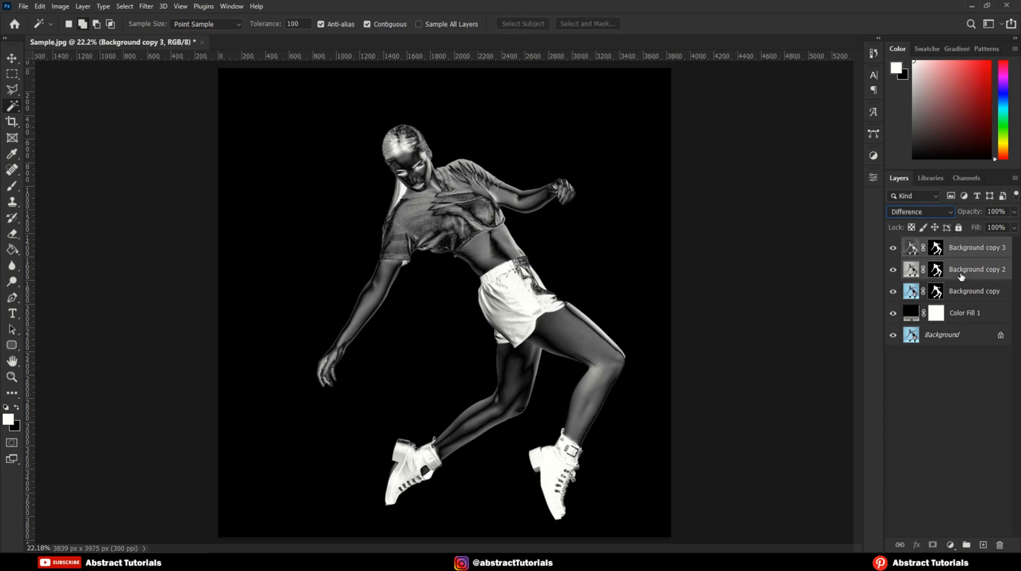
{"action": "right_click", "coordinate": [964, 267]}
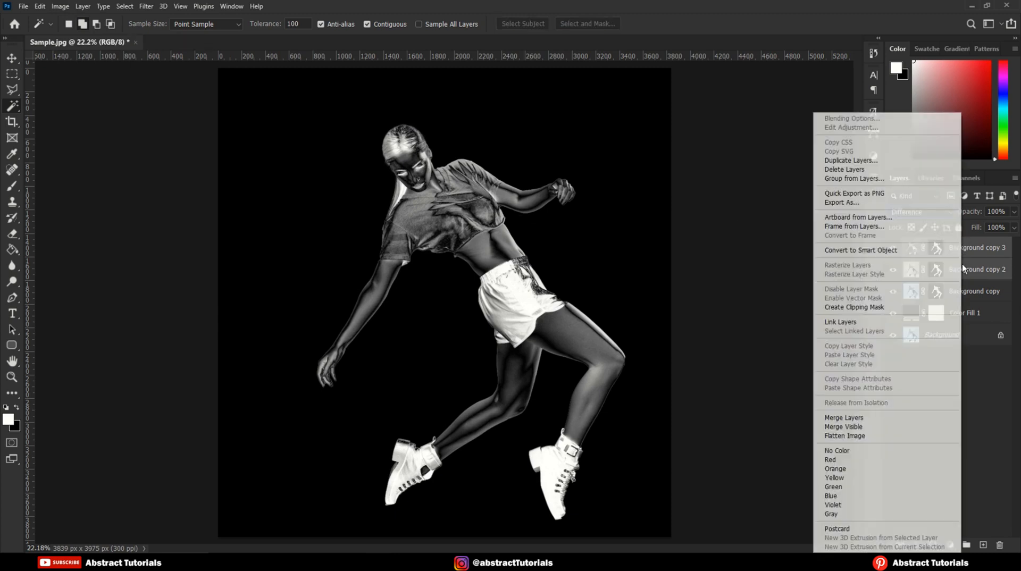
{"action": "left_click", "coordinate": [840, 419]}
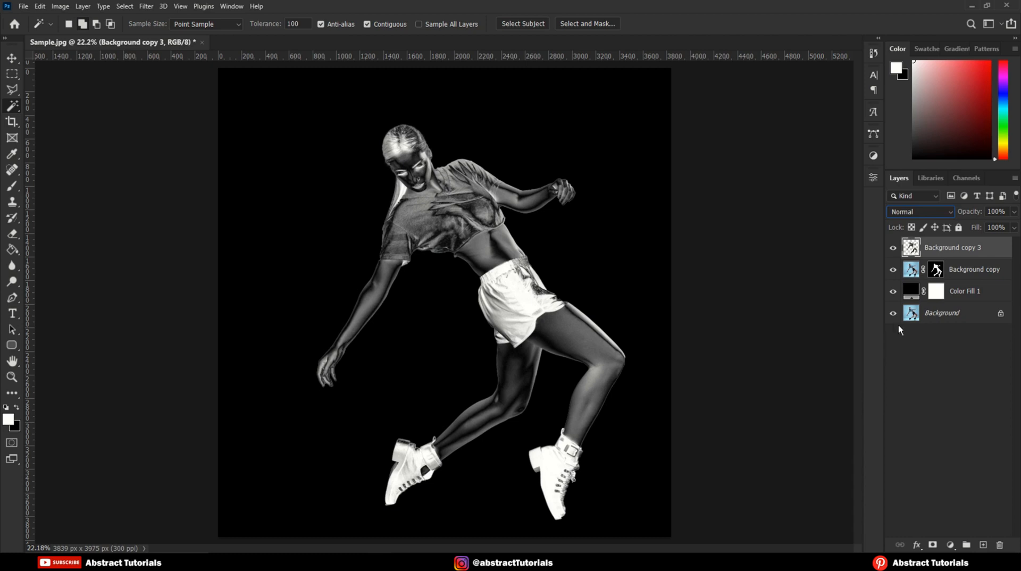
Step: Duplicate the merged Background copy 3 layer and set the duplicate's blend mode to Difference
{"action": "right_click", "coordinate": [930, 246]}
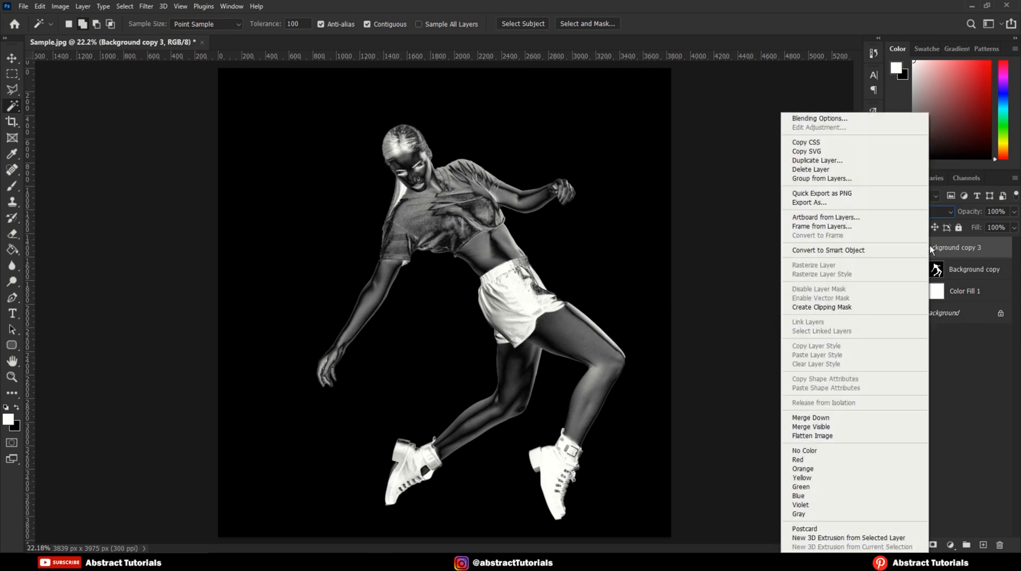
{"action": "left_click", "coordinate": [812, 161]}
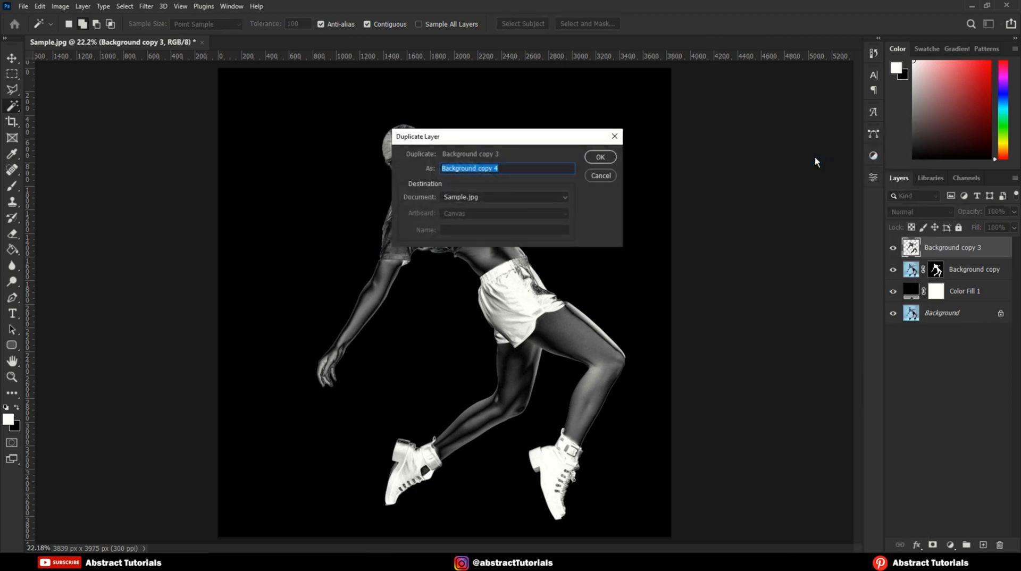
{"action": "left_click", "coordinate": [598, 157]}
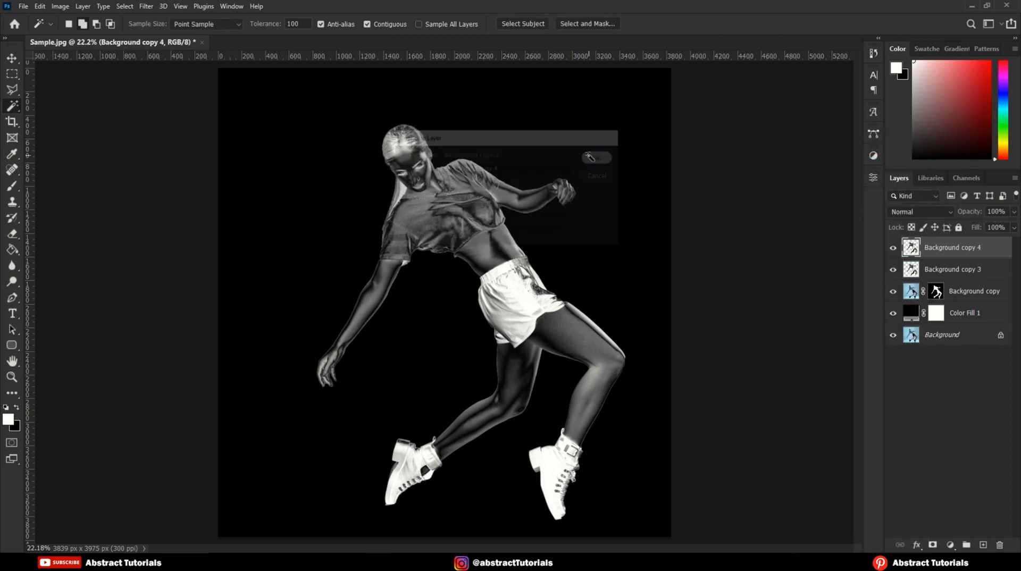
{"action": "left_click", "coordinate": [904, 212]}
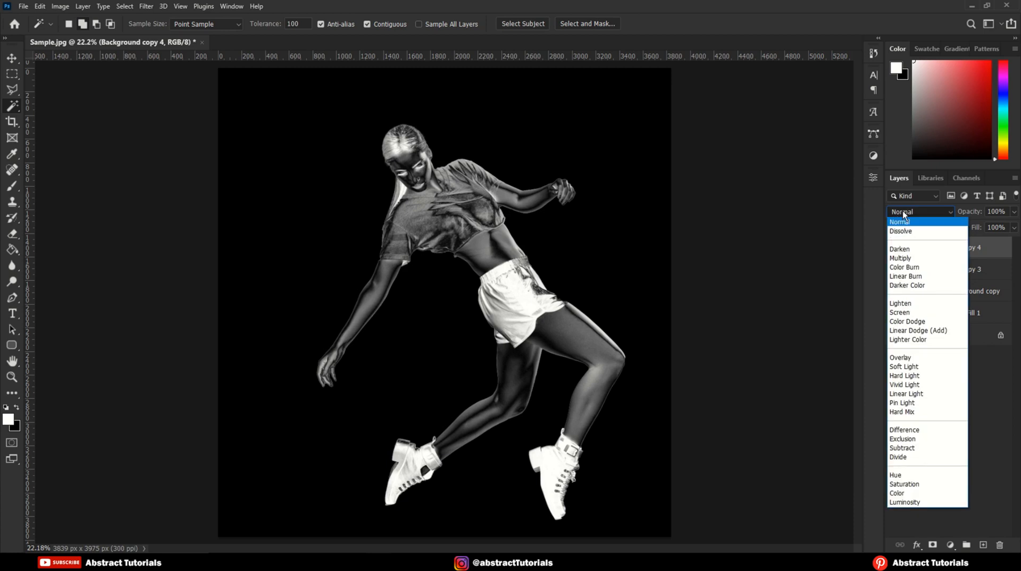
{"action": "left_click", "coordinate": [915, 432]}
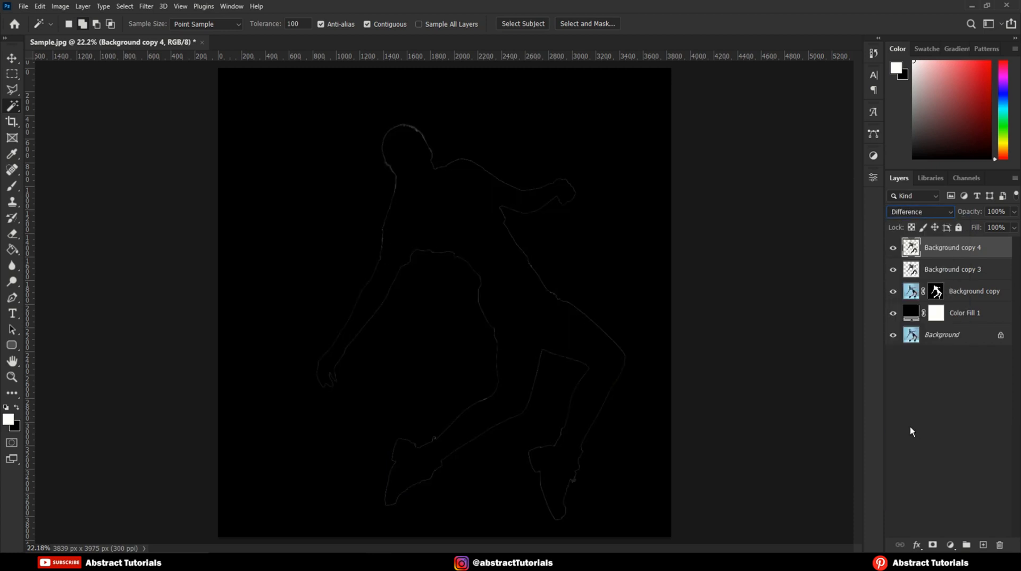
Step: Invert the colors of the Background copy 4 layer
{"action": "left_click", "coordinate": [59, 7]}
{"action": "mouse_move", "coordinate": [66, 33]}
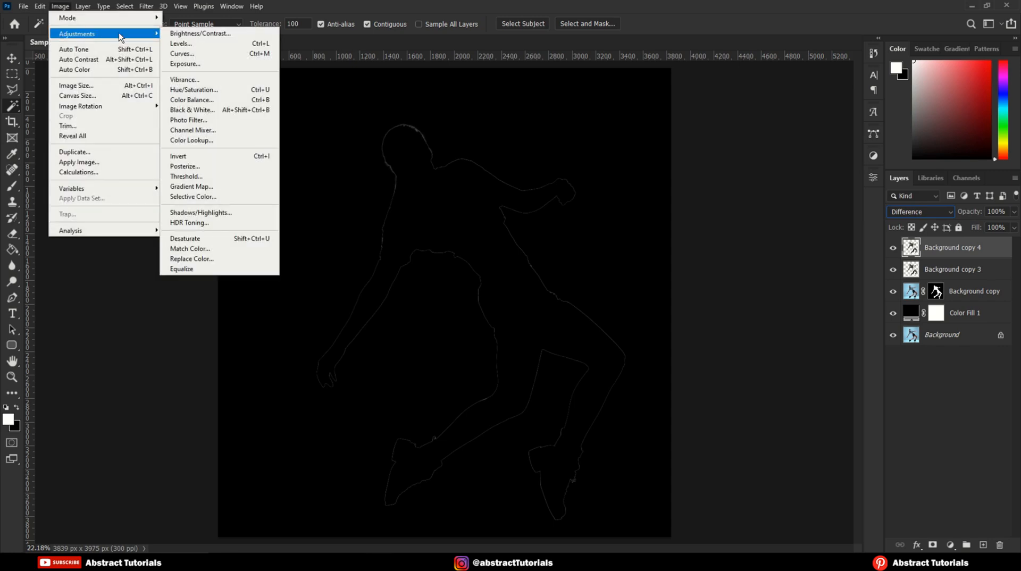
{"action": "left_click", "coordinate": [184, 157]}
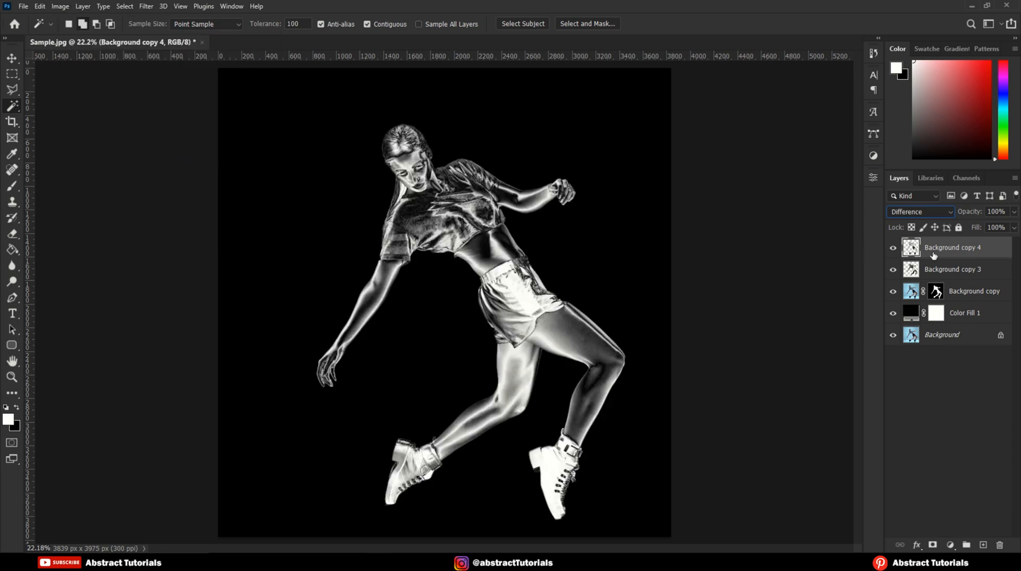
Step: Merge the Background copy 4 and Background copy 3 layers into one layer
{"action": "left_click", "coordinate": [943, 269], "text": "shift"}
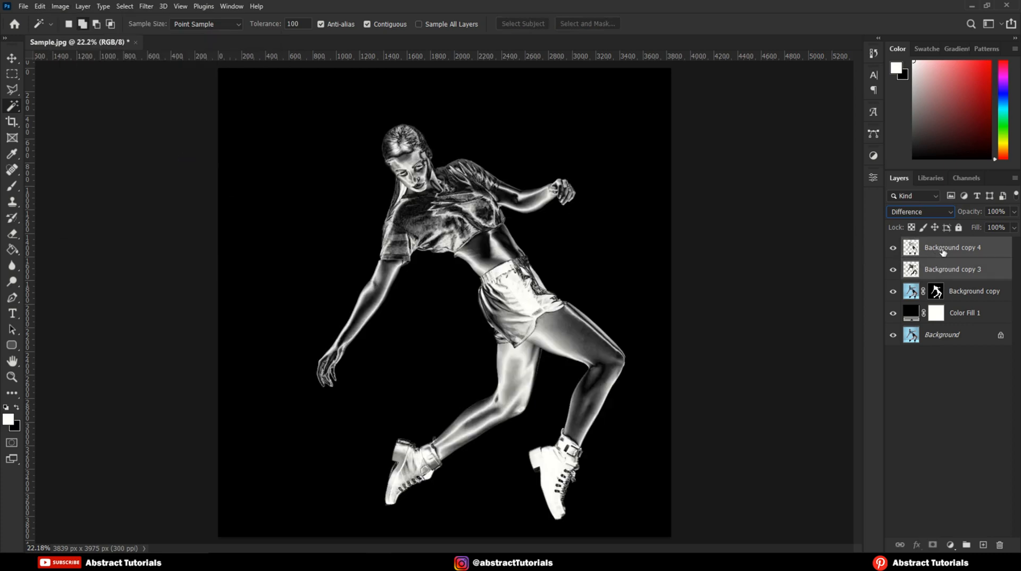
{"action": "right_click", "coordinate": [944, 265]}
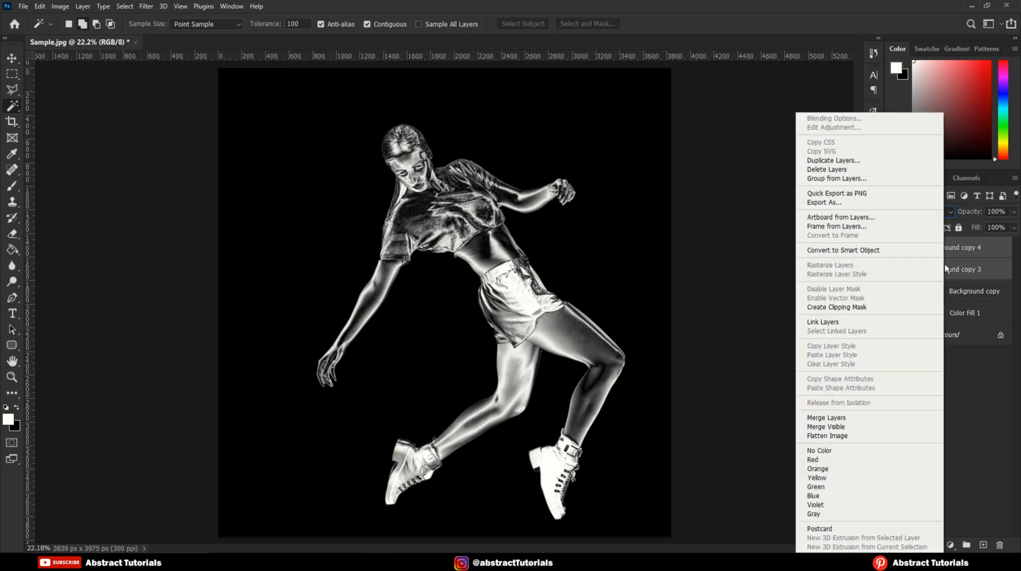
{"action": "left_click", "coordinate": [829, 418]}
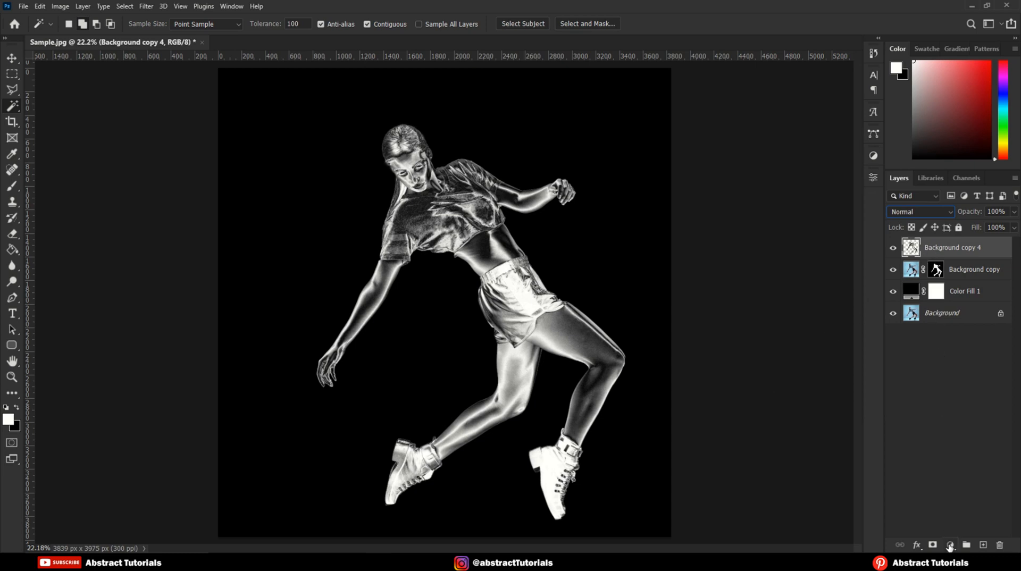
Step: Add a Gradient Map adjustment layer above Background copy 4 and apply the custom "golden" gradient preset
{"action": "left_click", "coordinate": [950, 547]}
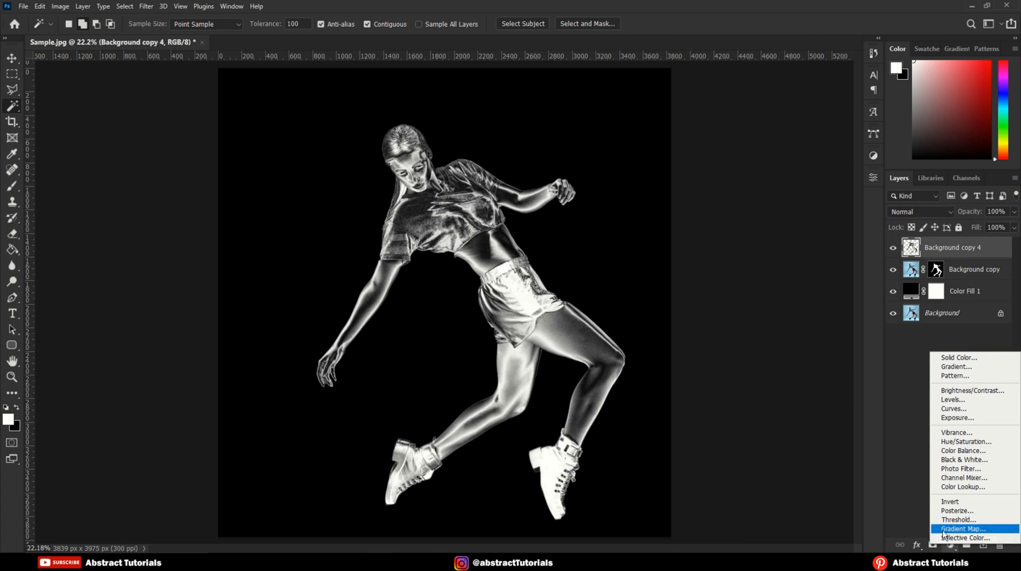
{"action": "left_click", "coordinate": [960, 531]}
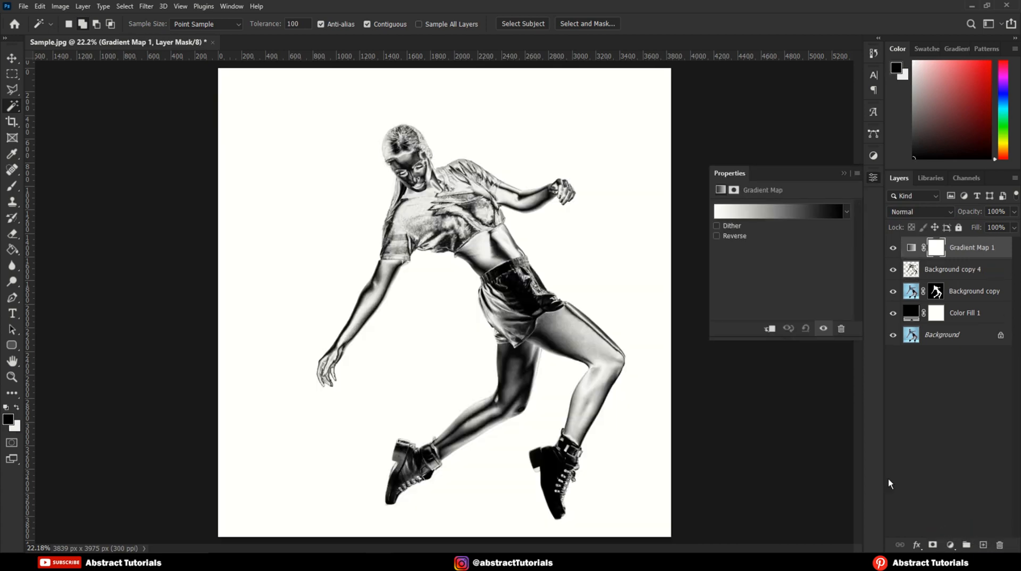
{"action": "left_click", "coordinate": [847, 213]}
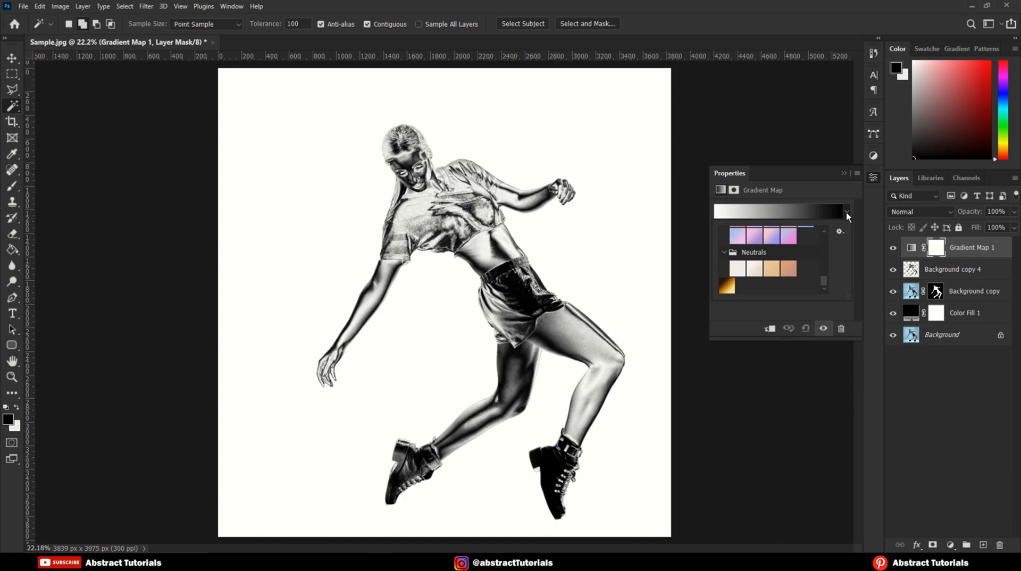
{"action": "left_click", "coordinate": [727, 288]}
{"action": "left_click", "coordinate": [764, 209]}
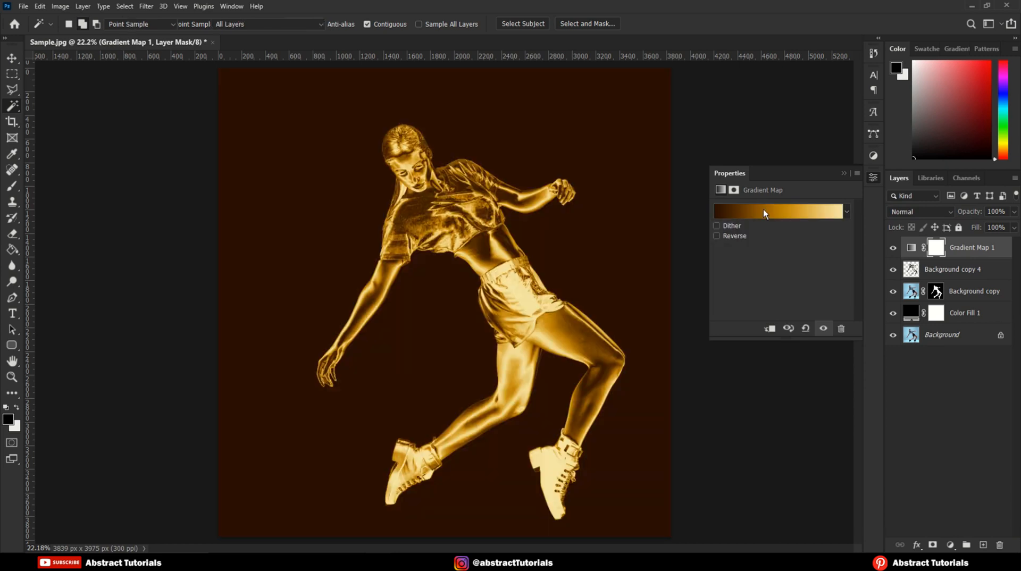
Step: Open the golden gradient for editing and check the hex color of its dark stop at location 0%
{"action": "left_click", "coordinate": [764, 209]}
{"action": "left_click", "coordinate": [506, 301]}
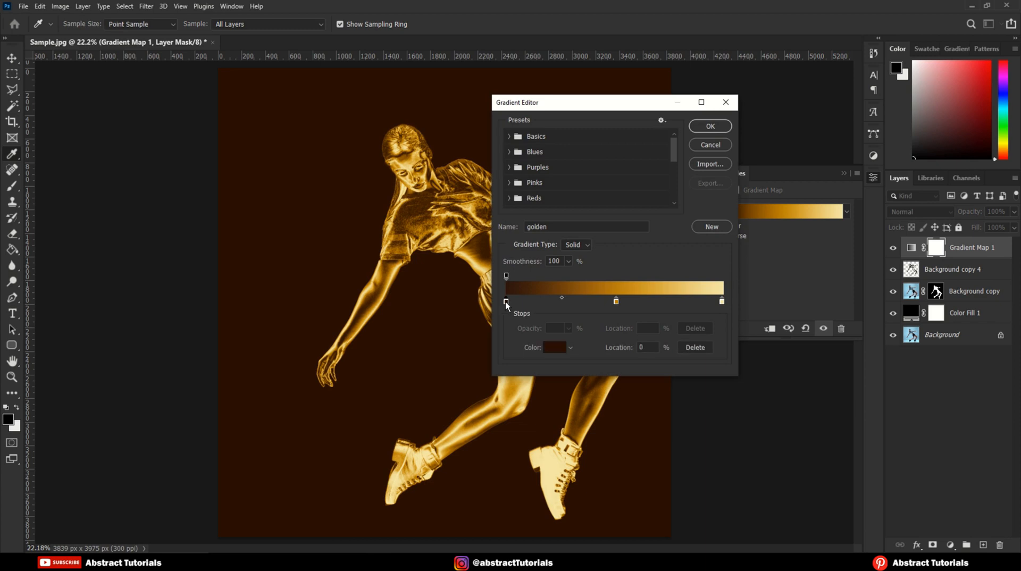
{"action": "left_click", "coordinate": [559, 348]}
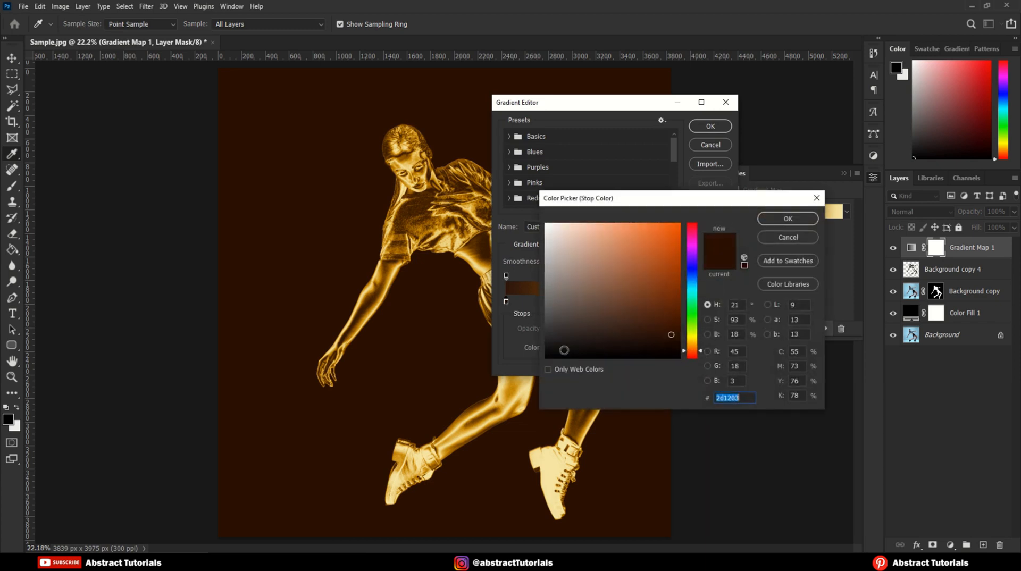
{"action": "left_click_drag", "start_coordinate": [744, 399], "coordinate": [699, 397]}
{"action": "left_click", "coordinate": [788, 219]}
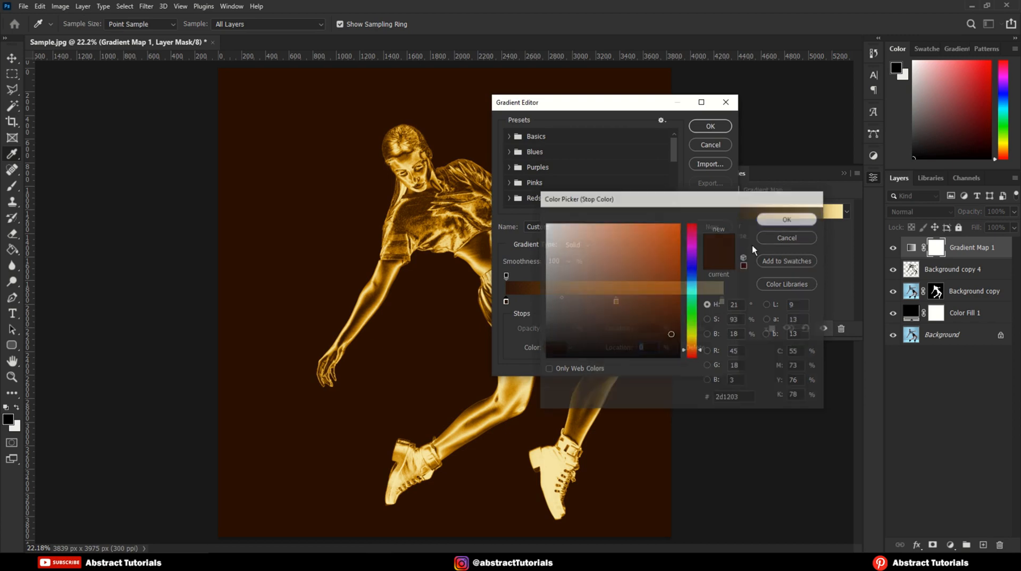
Step: Check the hex color of the golden gradient's middle orange stop
{"action": "left_click", "coordinate": [616, 302]}
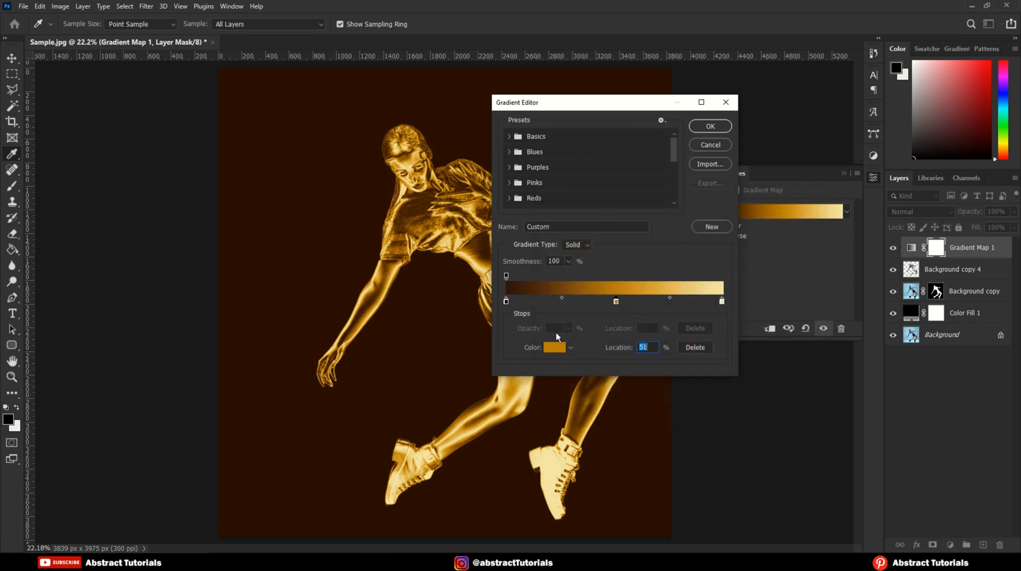
{"action": "left_click", "coordinate": [555, 348]}
{"action": "left_click_drag", "start_coordinate": [743, 397], "coordinate": [725, 397]}
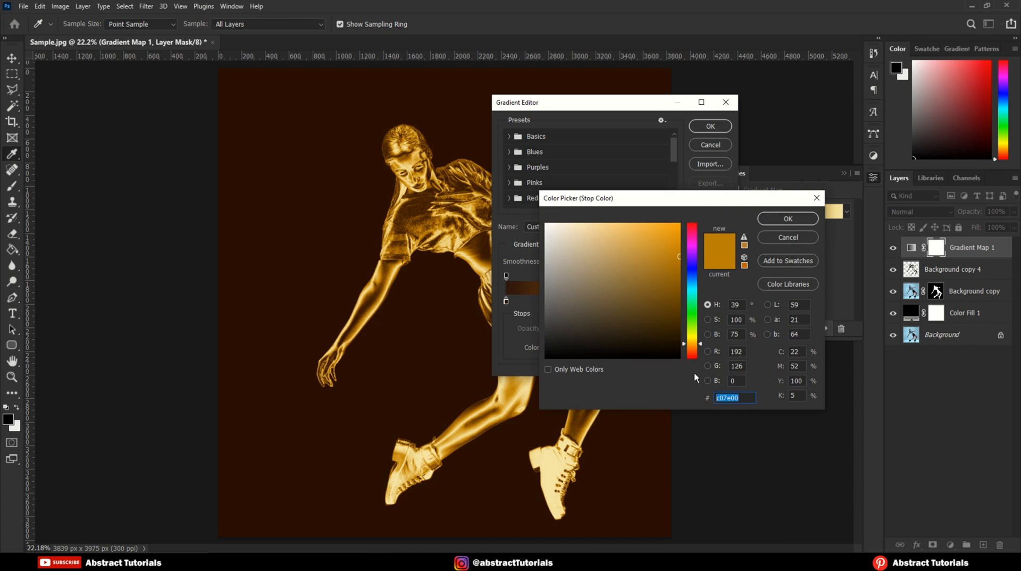
{"action": "left_click", "coordinate": [789, 219]}
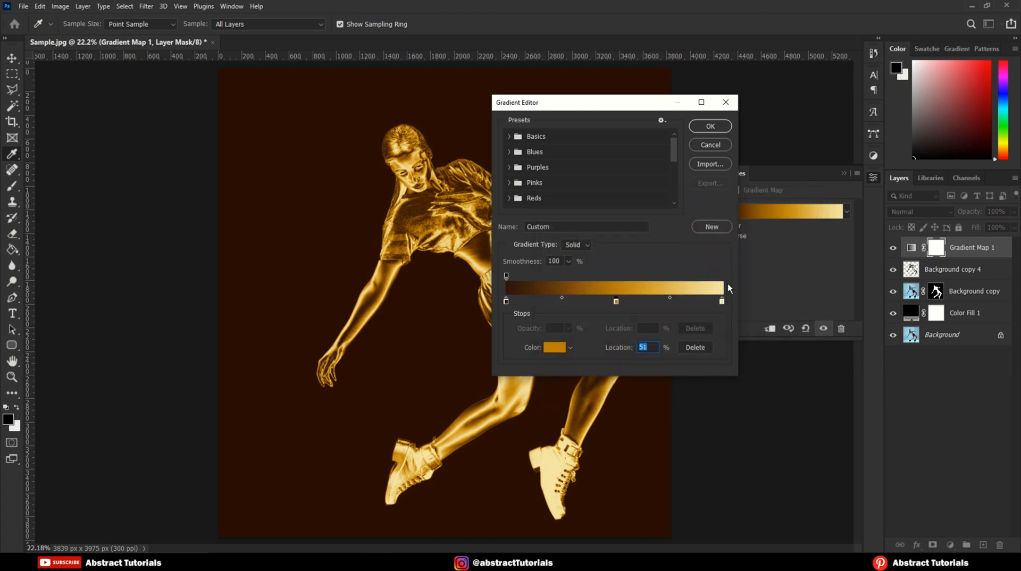
Step: Check the hex color of the golden gradient's light end stop and accept the gradient
{"action": "left_click", "coordinate": [722, 302]}
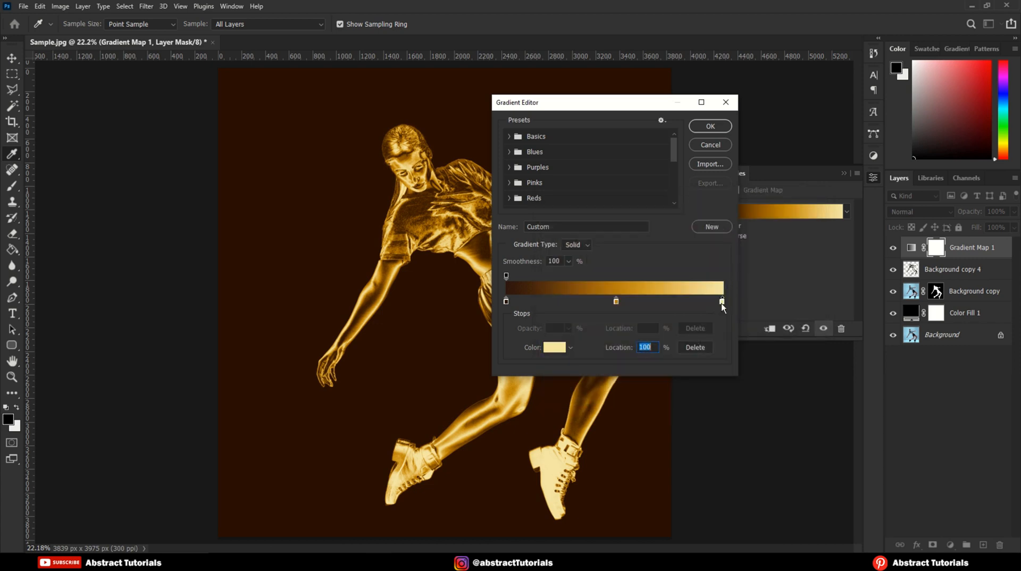
{"action": "left_click", "coordinate": [562, 352]}
{"action": "left_click_drag", "start_coordinate": [740, 399], "coordinate": [707, 399]}
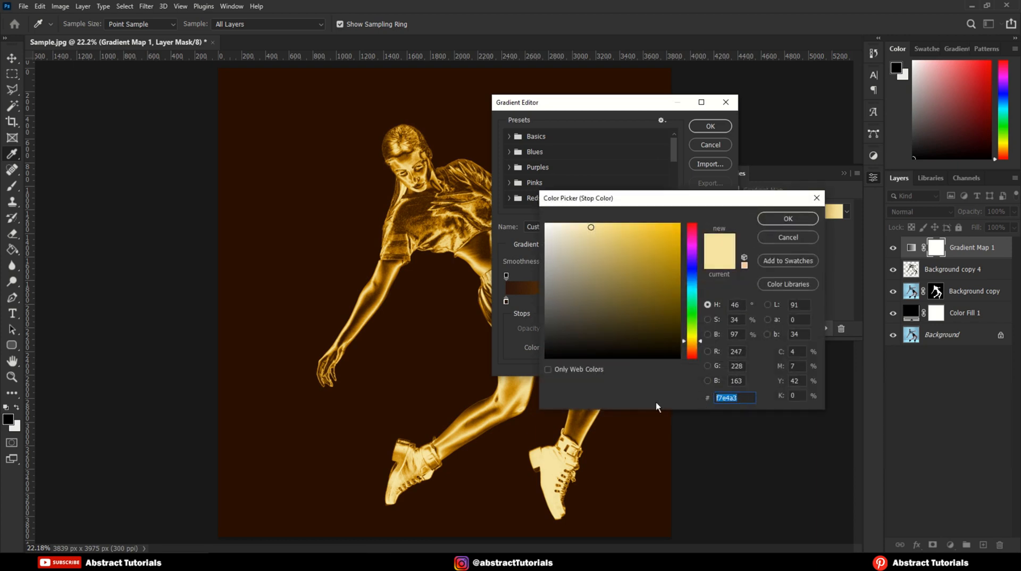
{"action": "left_click", "coordinate": [796, 221]}
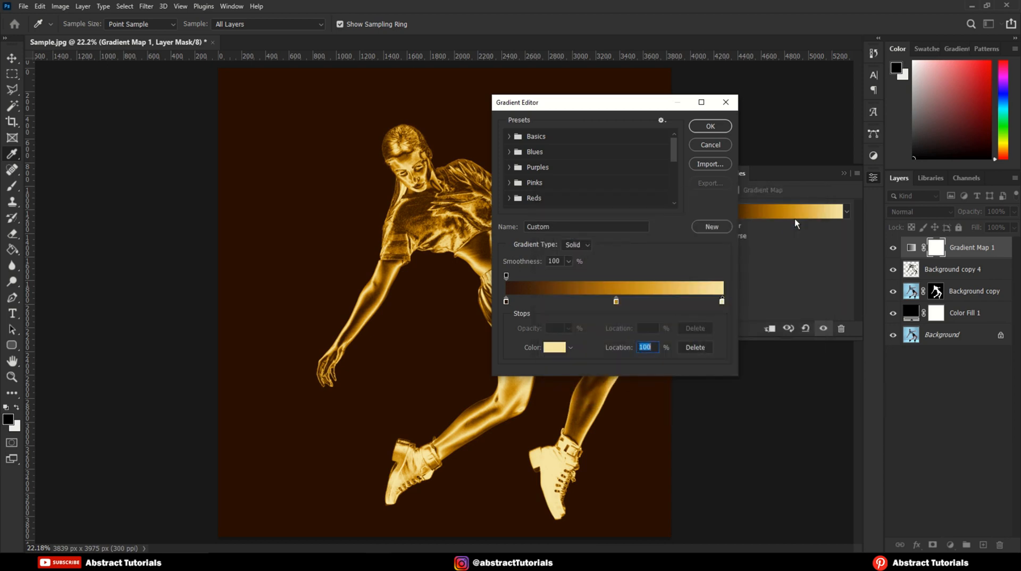
{"action": "left_click", "coordinate": [711, 126]}
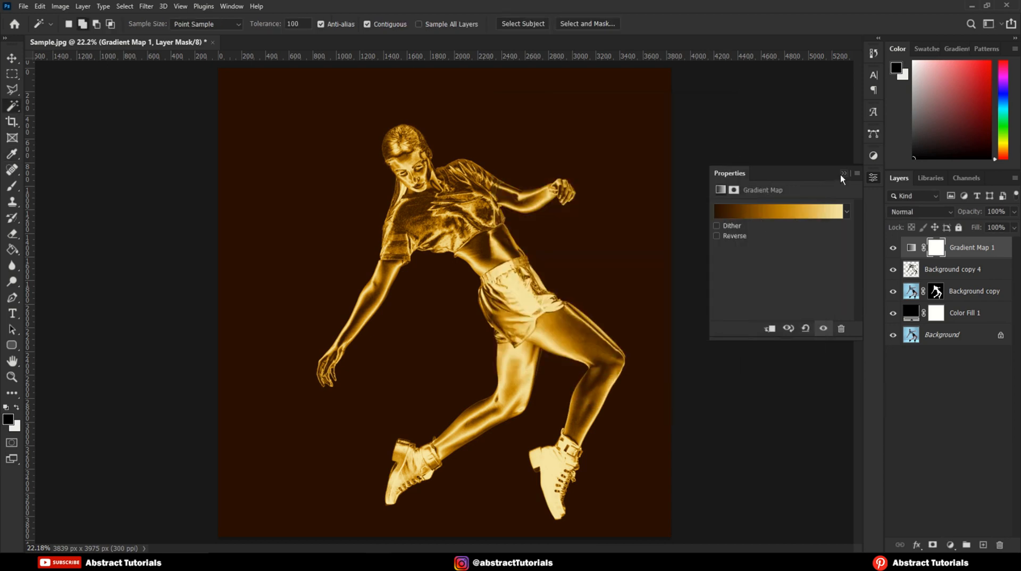
Step: Clip the Gradient Map 1 layer to the Background copy 4 layer with a clipping mask
{"action": "left_click", "coordinate": [842, 174]}
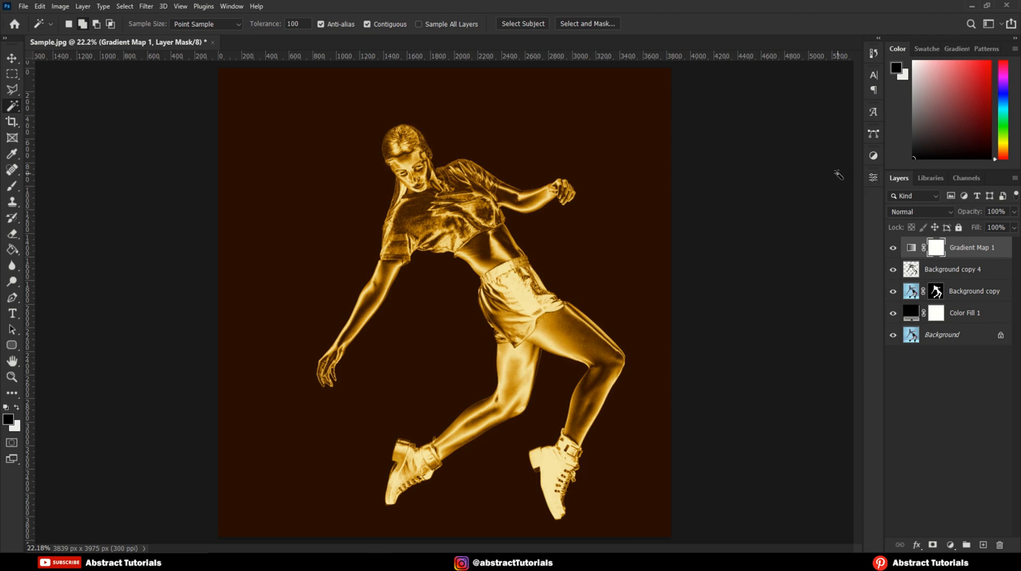
{"action": "left_click", "coordinate": [955, 249]}
{"action": "right_click", "coordinate": [953, 251]}
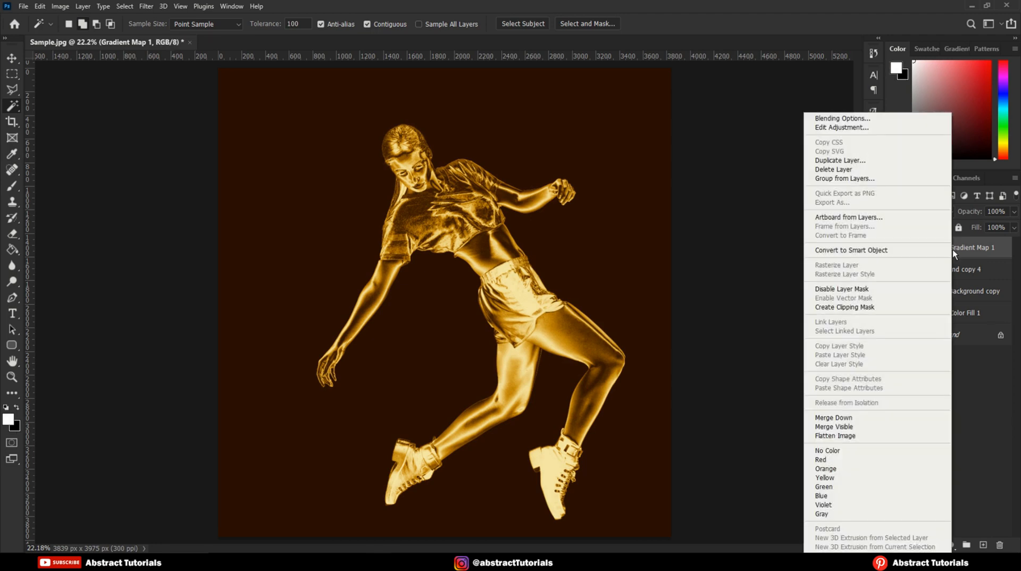
{"action": "left_click", "coordinate": [843, 308]}
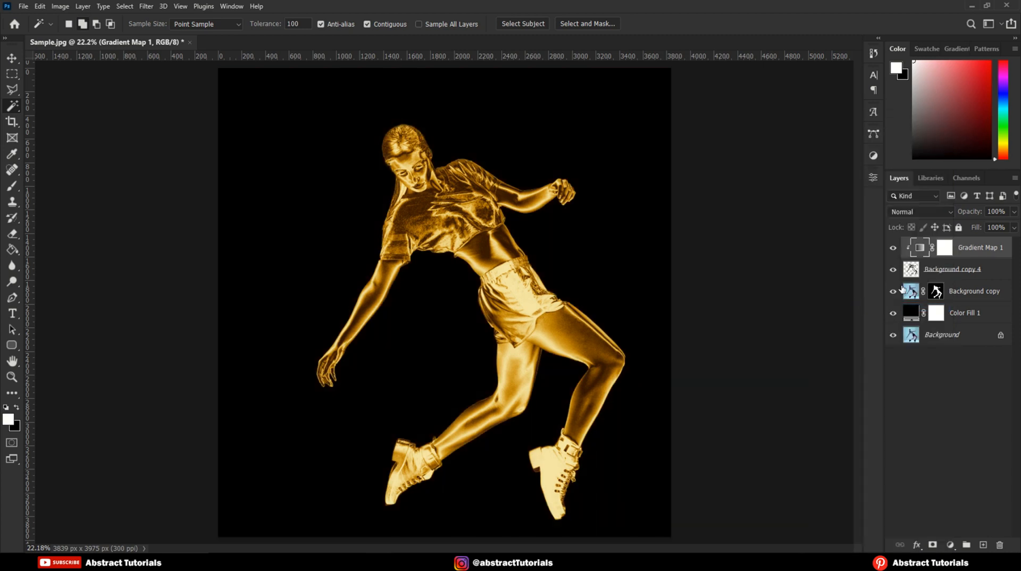
Step: Apply a Surface Blur to the Background copy 4 layer with a radius of 10 pixels and a threshold of 20 levels
{"action": "left_click", "coordinate": [935, 271]}
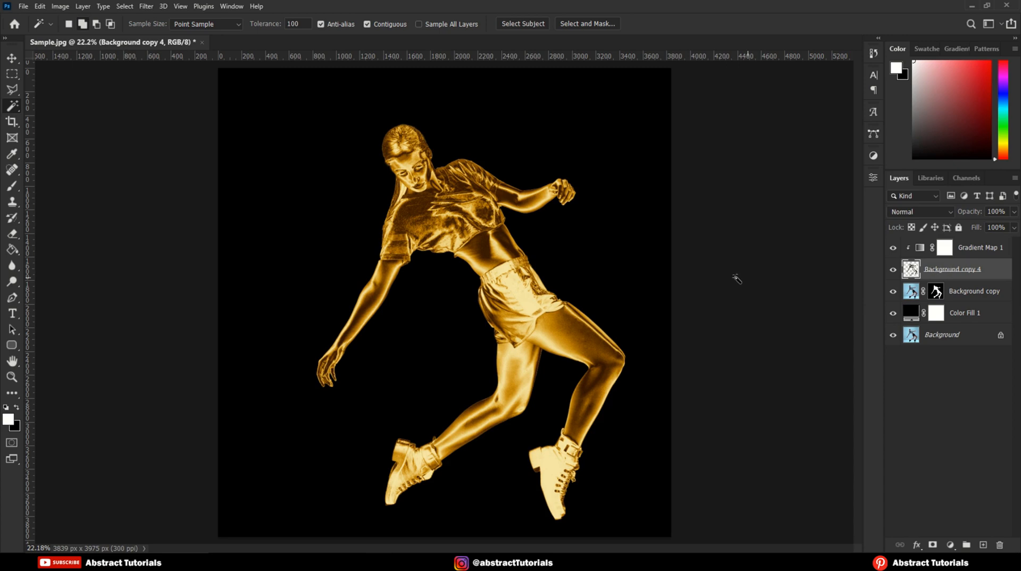
{"action": "scroll", "coordinate": [479, 211], "scroll_direction": "up", "scroll_amount": 4}
{"action": "scroll", "coordinate": [479, 212], "scroll_direction": "up", "scroll_amount": 5}
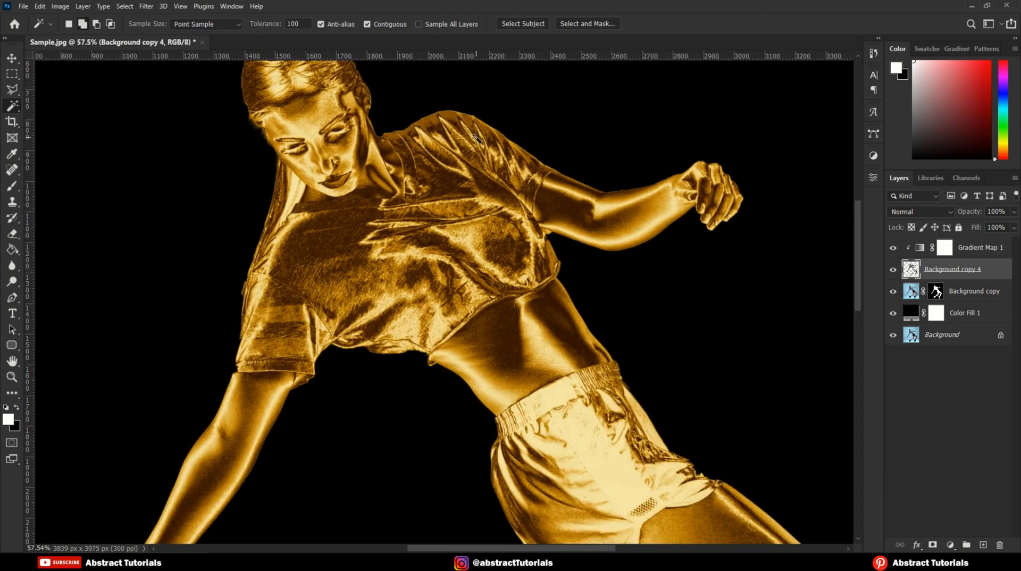
{"action": "left_click", "coordinate": [146, 10]}
{"action": "mouse_move", "coordinate": [165, 145]}
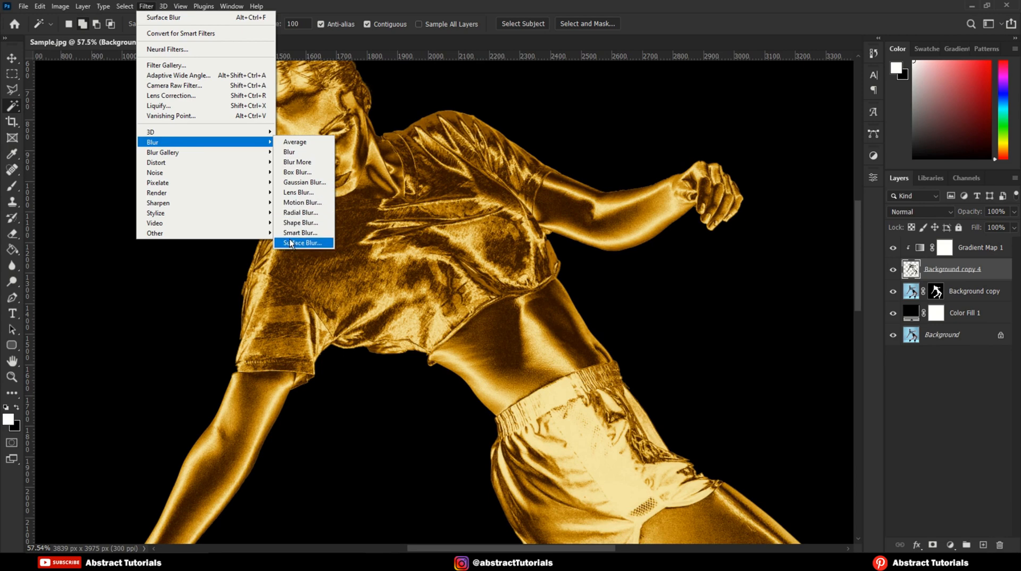
{"action": "left_click", "coordinate": [303, 243]}
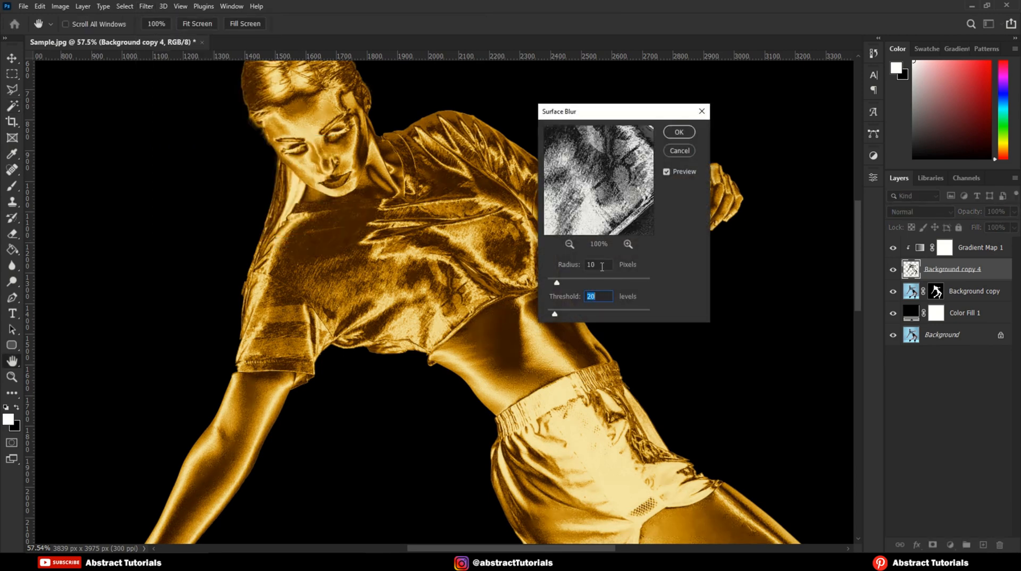
{"action": "left_click", "coordinate": [603, 296]}
{"action": "left_click", "coordinate": [679, 132]}
{"action": "key", "text": "w"}
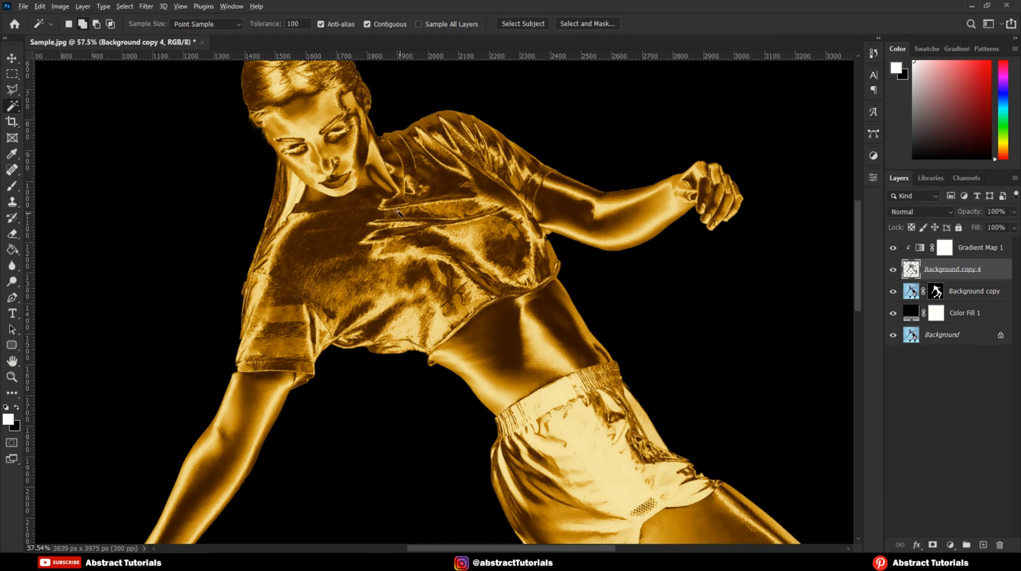
{"action": "scroll", "coordinate": [393, 208], "scroll_direction": "down", "scroll_amount": 2}
{"action": "scroll", "coordinate": [310, 147], "scroll_direction": "up", "scroll_amount": 1}
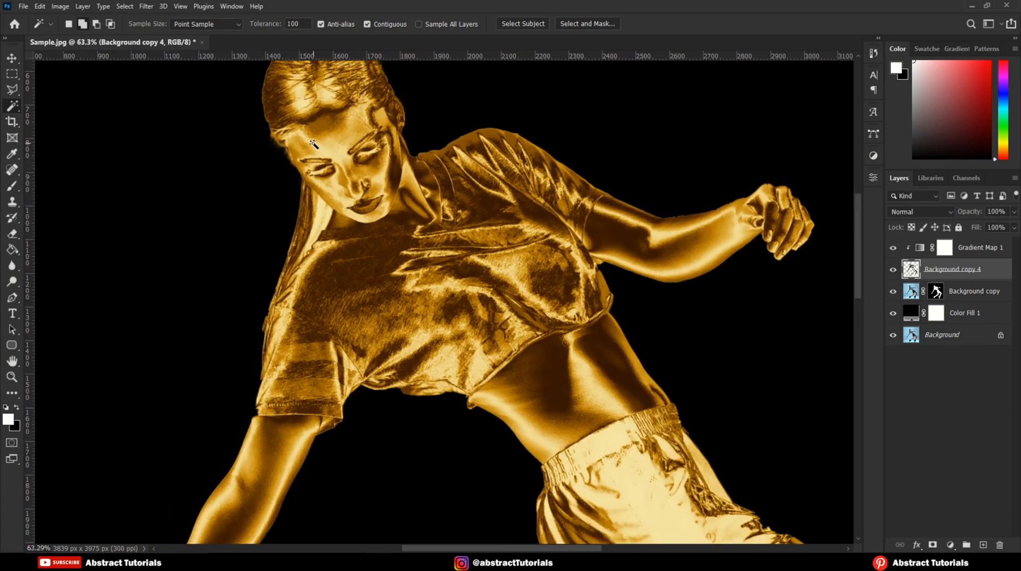
{"action": "scroll", "coordinate": [310, 146], "scroll_direction": "down", "scroll_amount": 3}
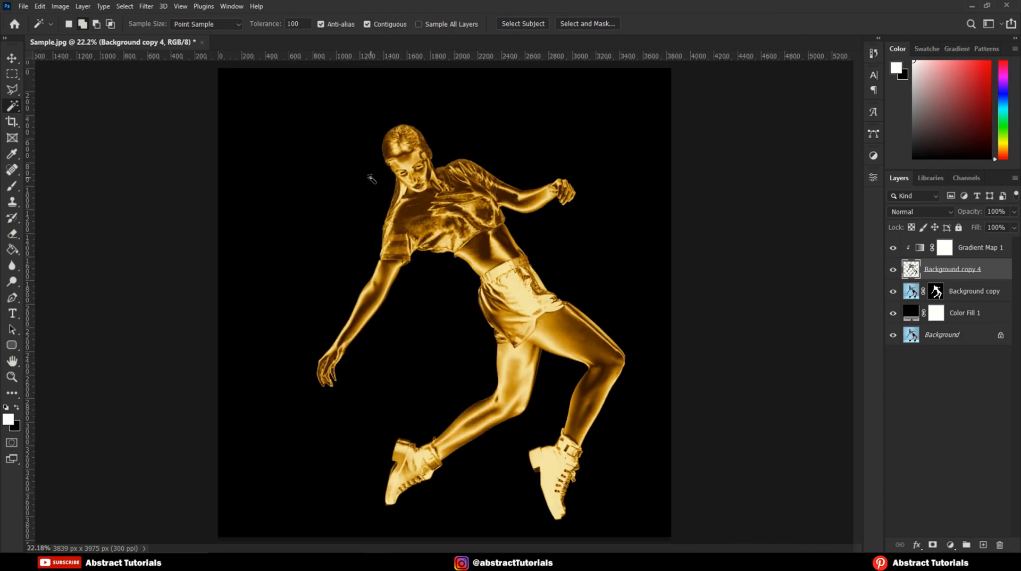